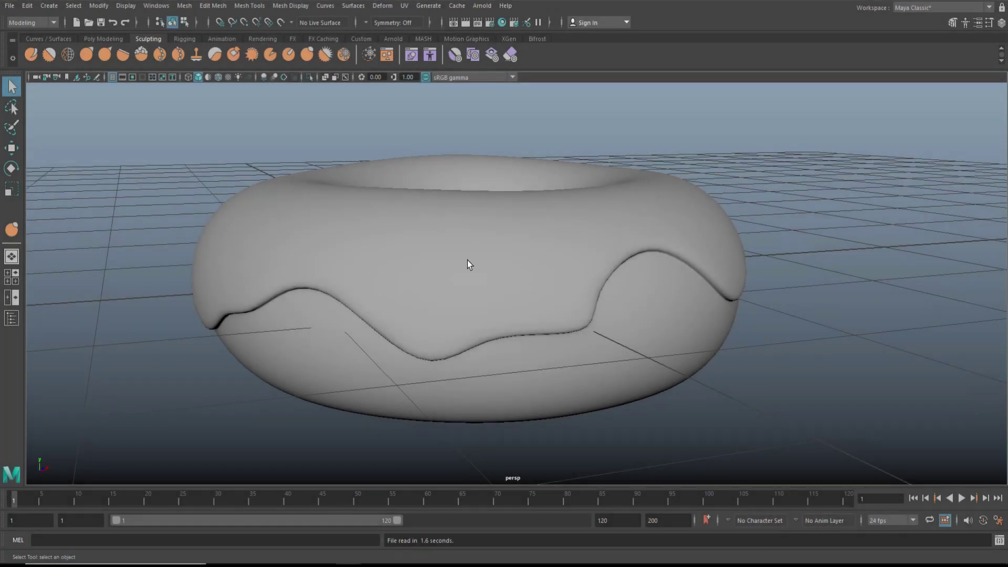
Select the donut and show its low-poly cage with key 1, orbiting to inspect it
left_click(513, 263)
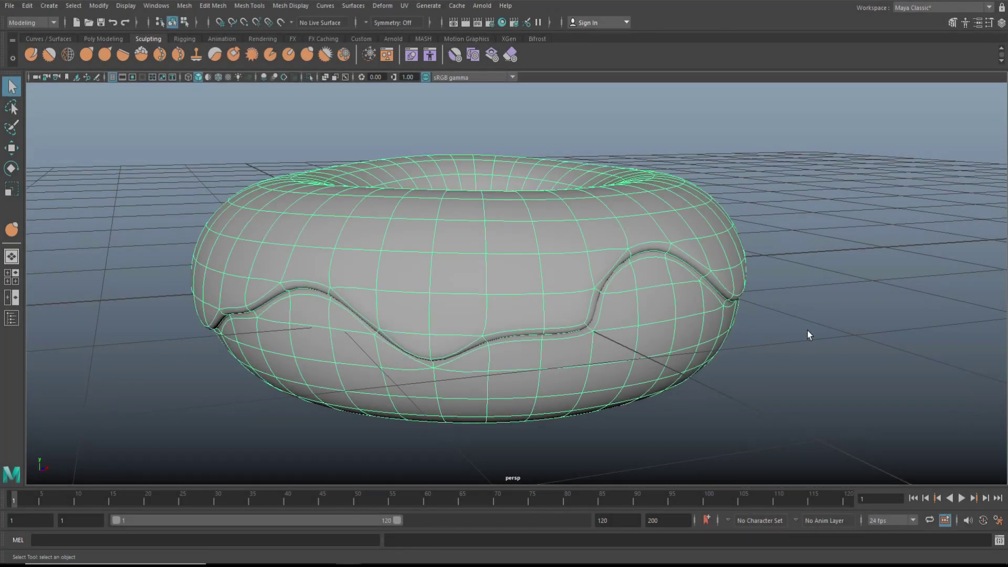
scroll(808, 332, "down", 4)
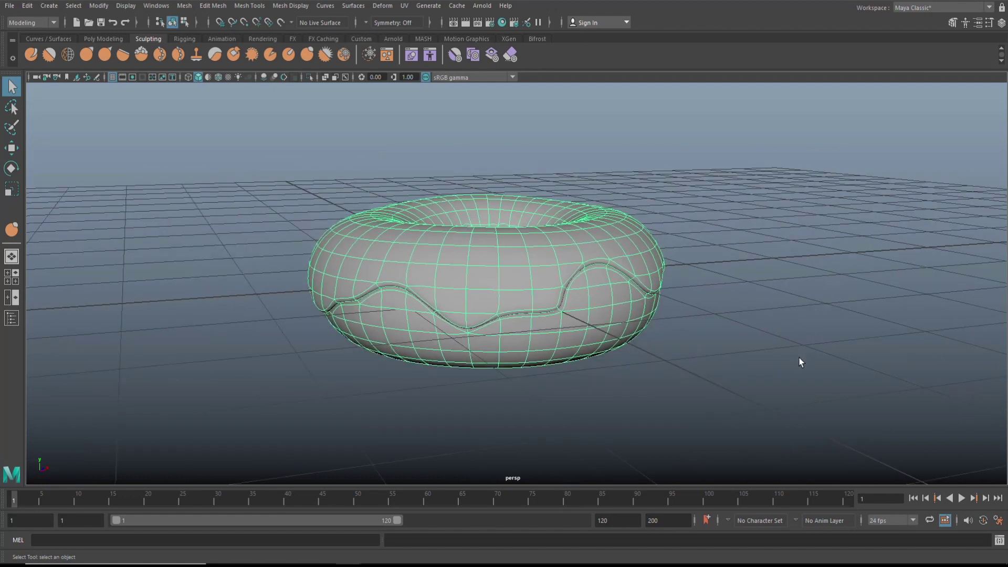
mouse_move(797, 360)
left_mouse_down("alt")
mouse_move(783, 344)
mouse_move(780, 360)
left_mouse_up("alt")
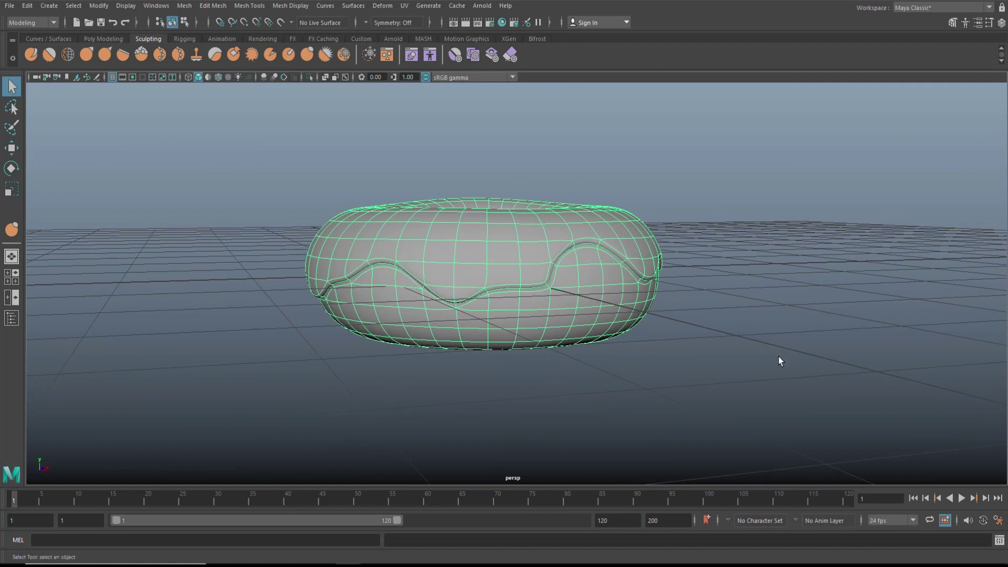
right_click_drag(771, 346, 773, 349, "alt")
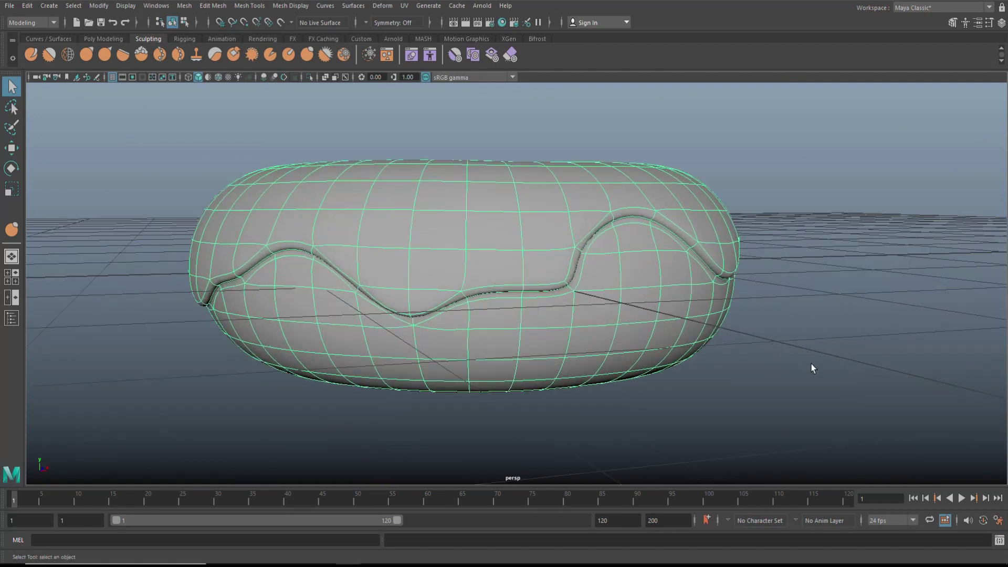
key("1")
mouse_move(811, 330)
left_mouse_down("alt")
mouse_move(763, 337)
mouse_move(774, 315)
mouse_move(774, 331)
mouse_move(819, 333)
mouse_move(791, 332)
left_mouse_up("alt")
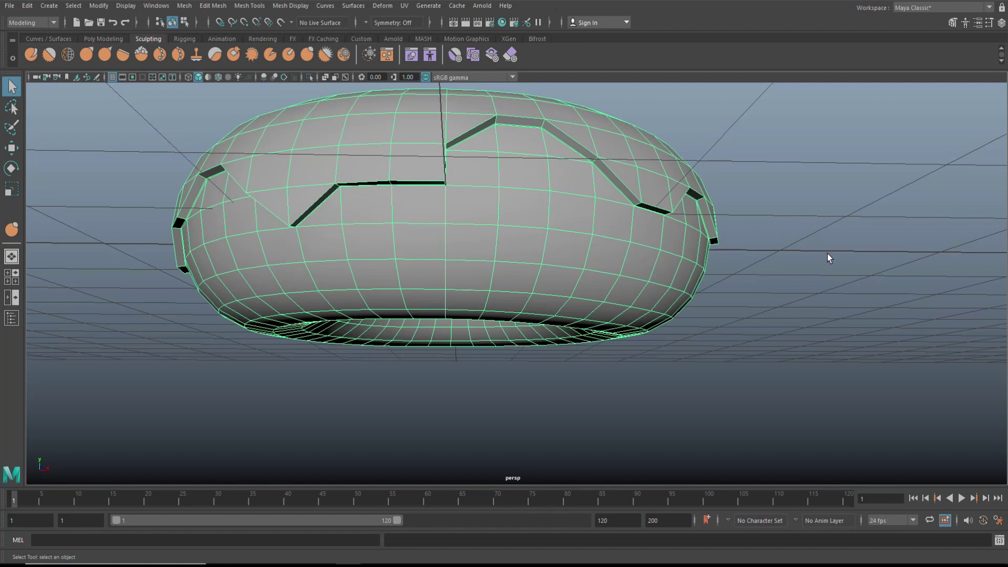
Insert an edge loop along the icing rim inside the donut's hole using Insert Edge Loop
left_click_drag(828, 254, 433, 106, "alt")
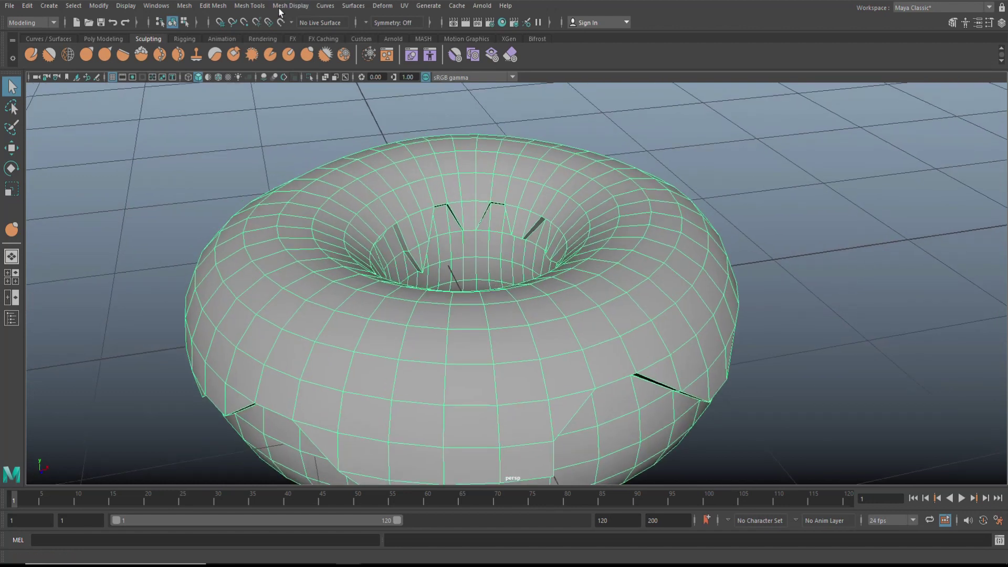
left_click(251, 6)
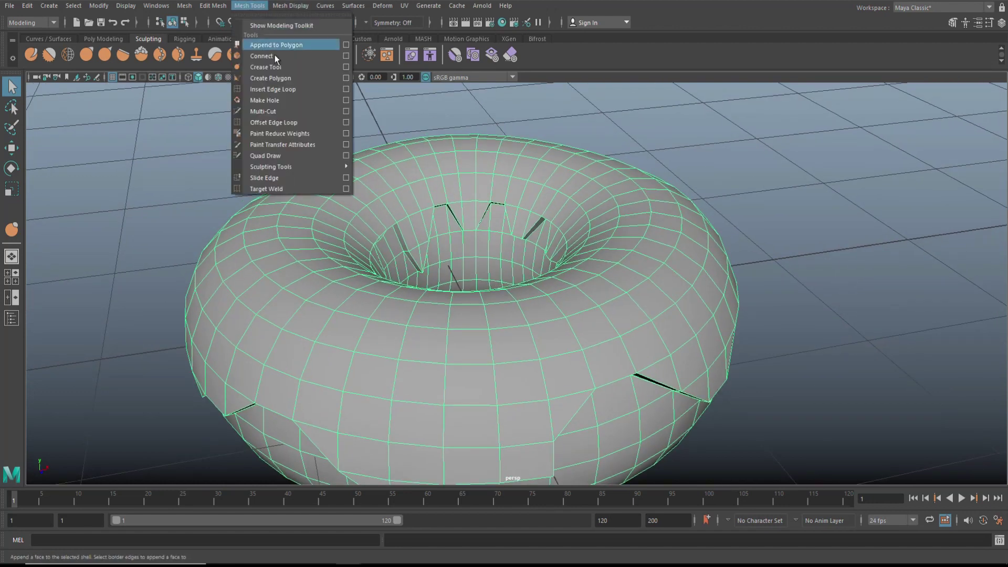
left_click(346, 88)
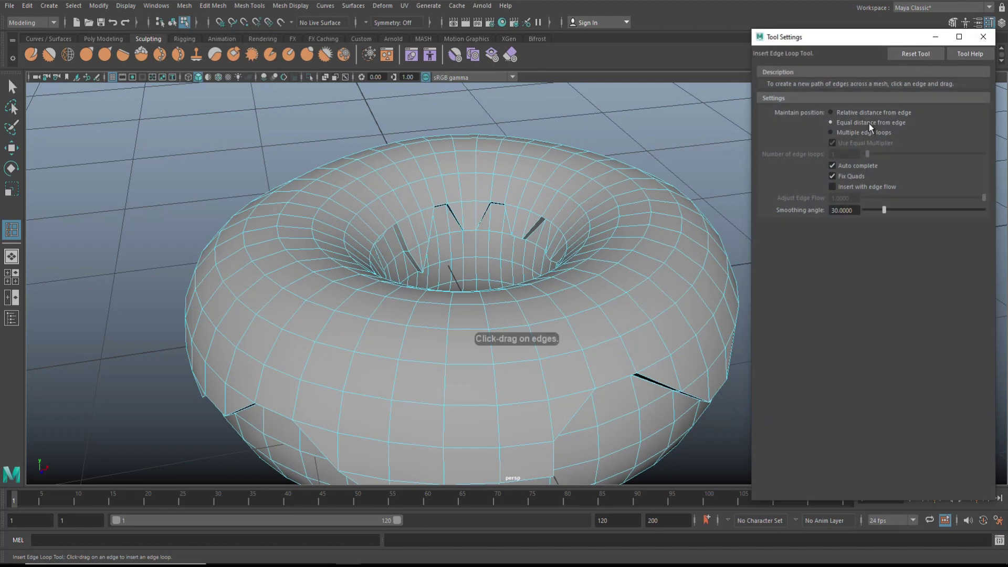
left_click_drag(536, 247, 349, 181, "alt")
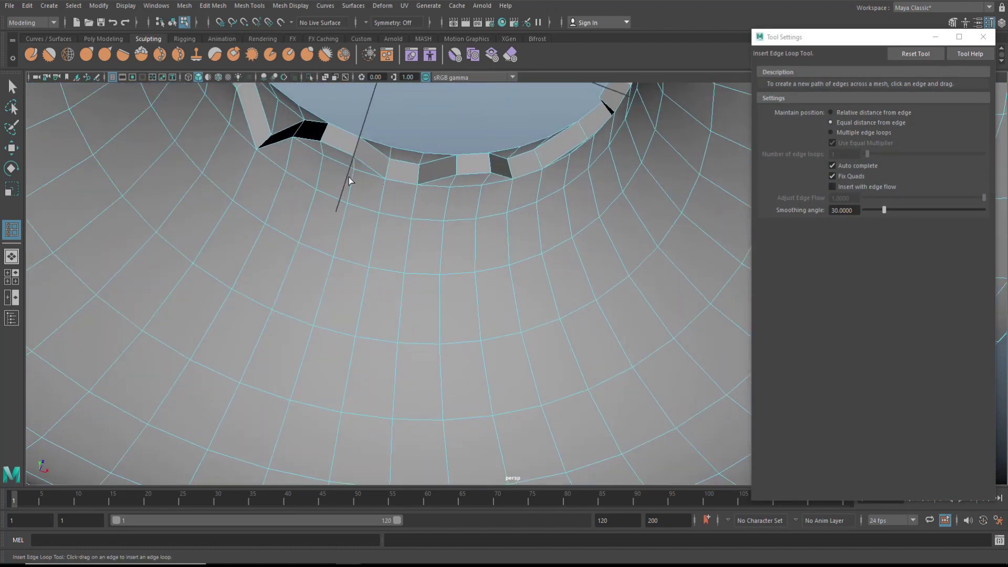
left_click(257, 149)
Exit the edge loop tool, return to Object Mode, and view the donut from above
key("q")
right_click_drag(476, 234, 524, 215)
scroll(547, 266, "down", 5)
scroll(547, 266, "down", 3)
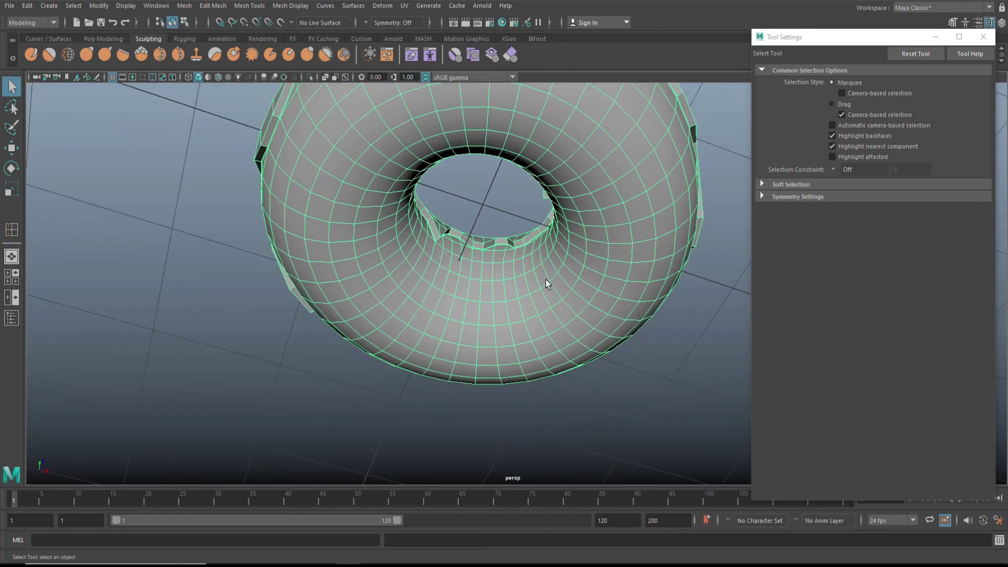
left_click_drag(567, 298, 612, 386, "alt")
Restore the smooth preview with 3, deselect, orbit around, and reselect the donut
key("3")
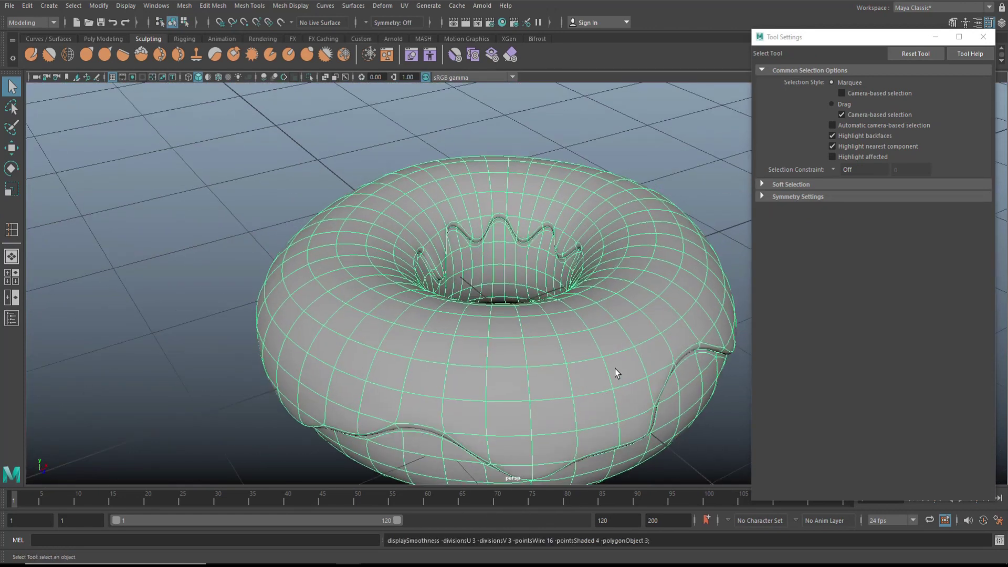
left_click(260, 192)
left_click_drag(227, 288, 603, 344, "alt")
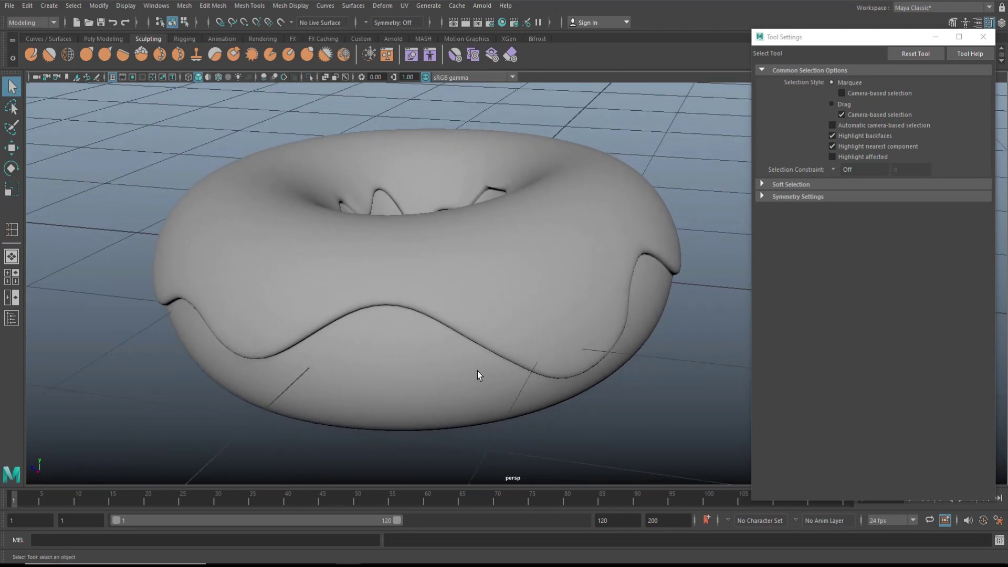
left_click(496, 285)
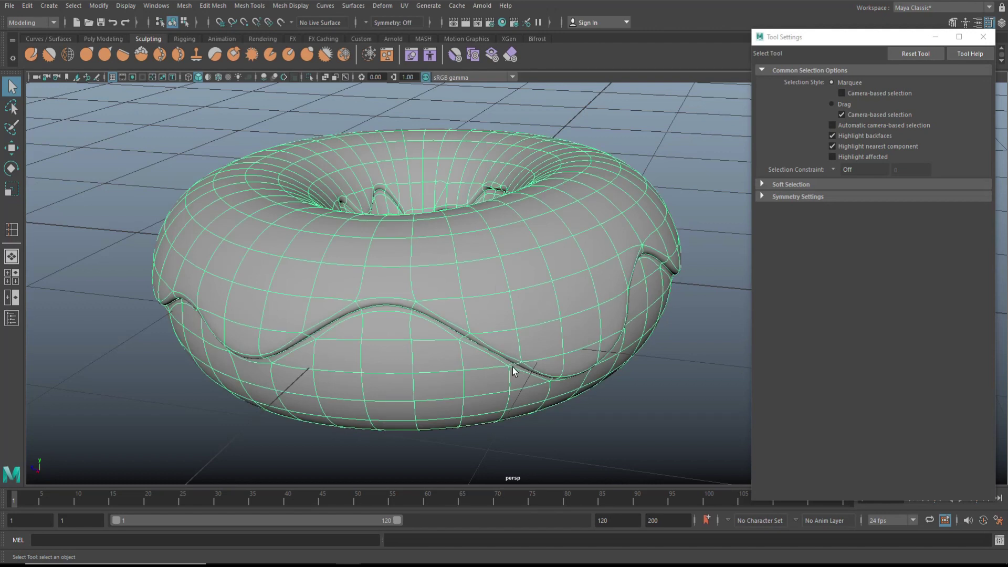
Apply Mesh > Smooth to the faceted donut, with polySmoothFace1 set to 2 divisions
key("1")
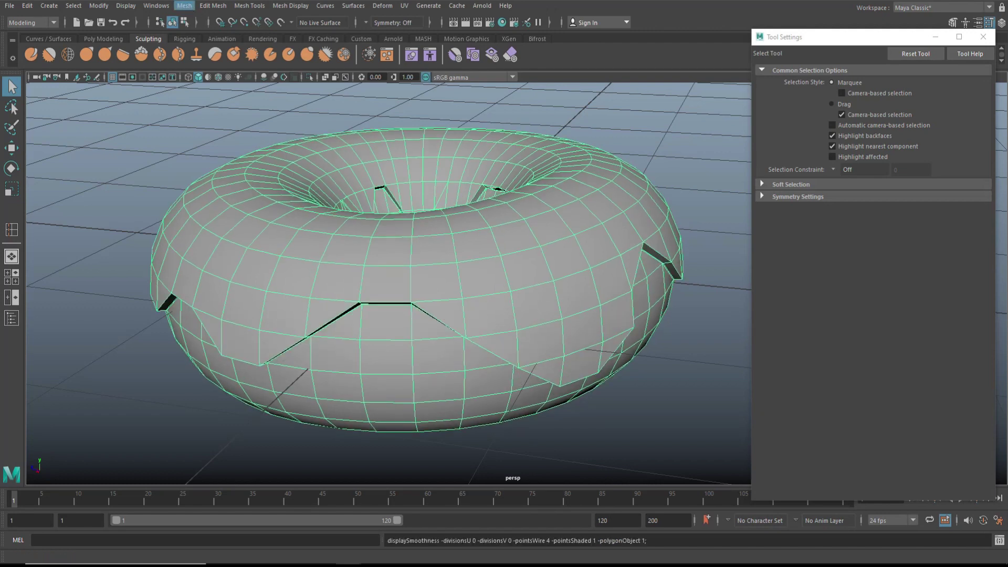
left_click(185, 6)
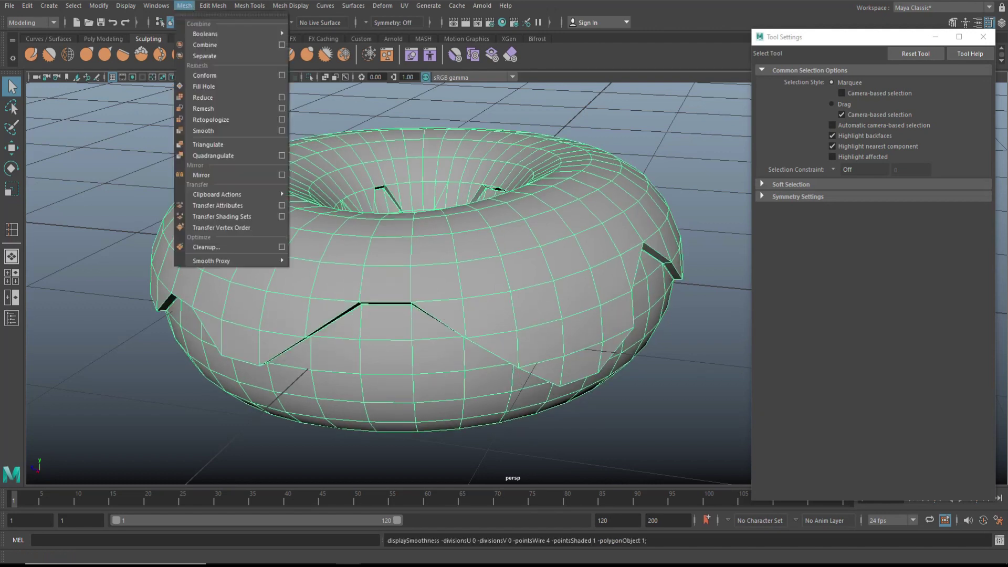
left_click(234, 133)
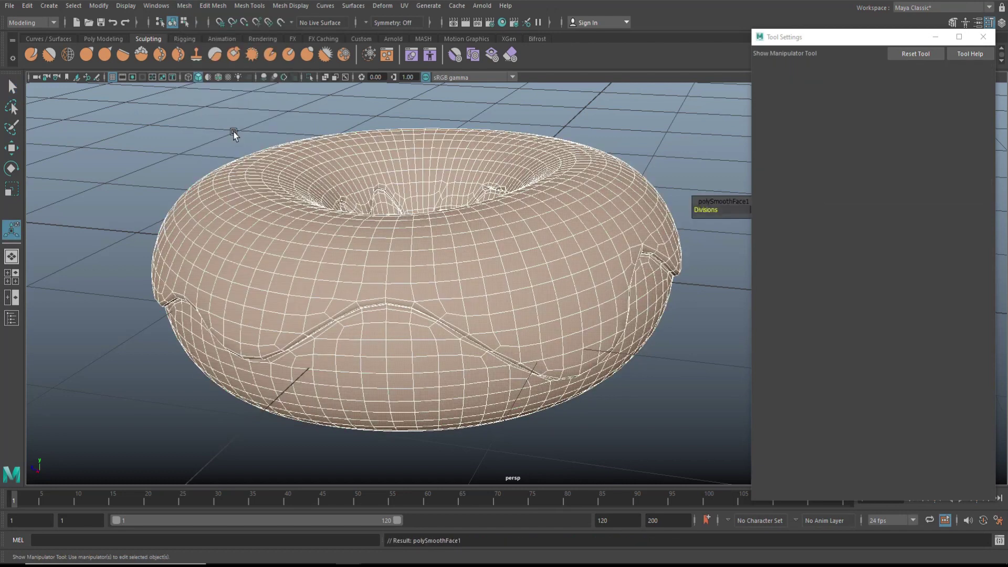
left_click(984, 37)
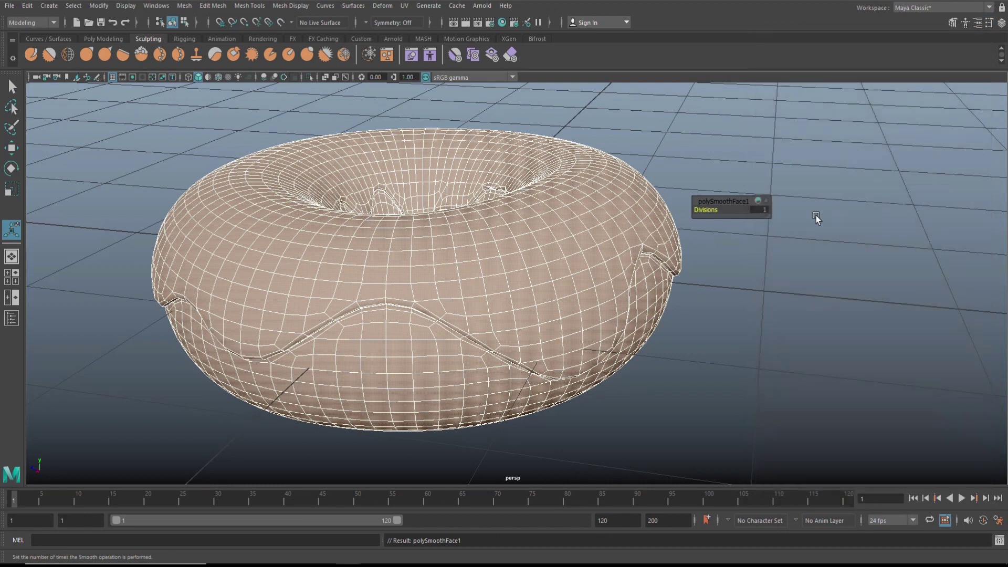
left_click(761, 210)
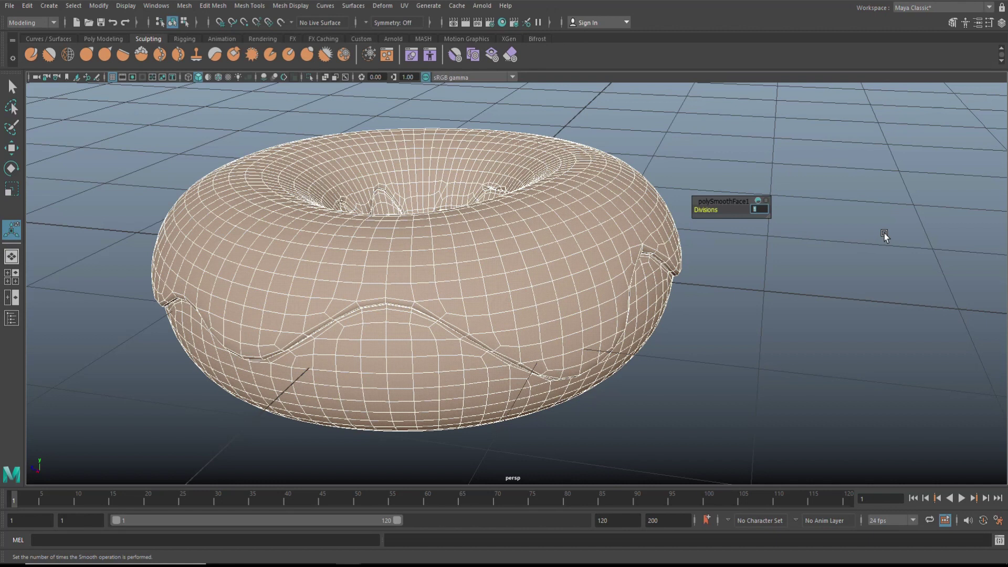
key("Return")
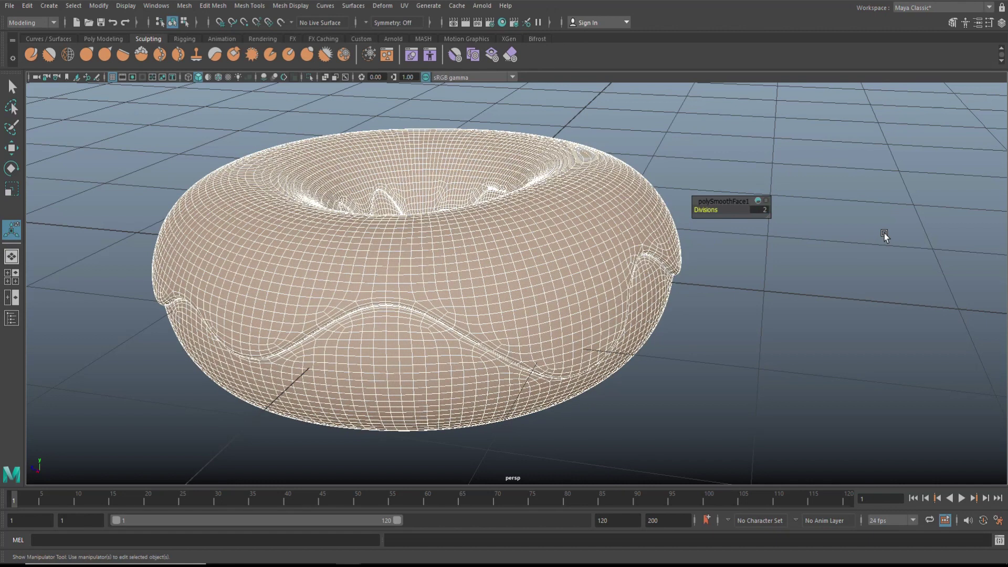
left_click(721, 340)
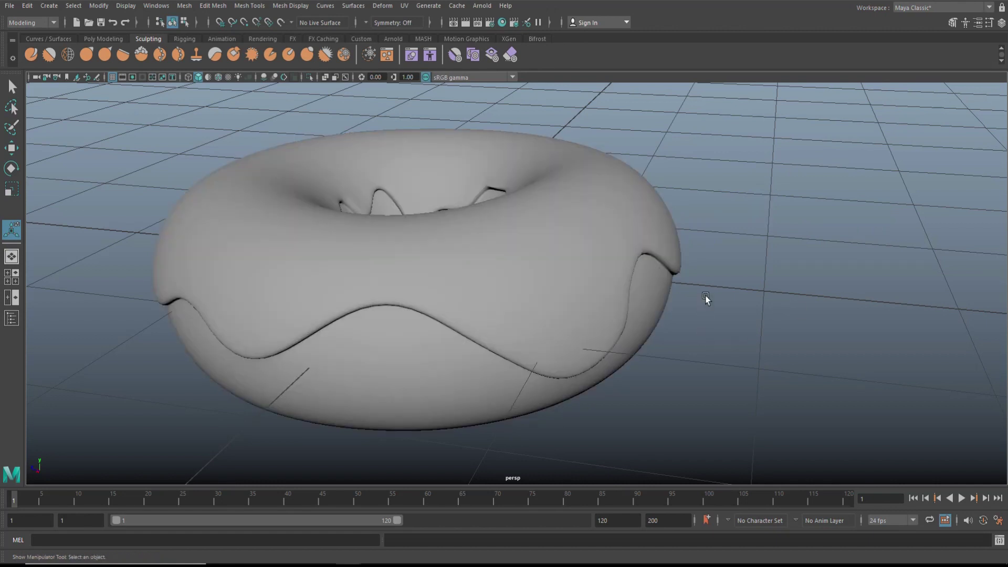
left_click_drag(677, 322, 691, 419, "alt")
scroll(749, 376, "down", 2)
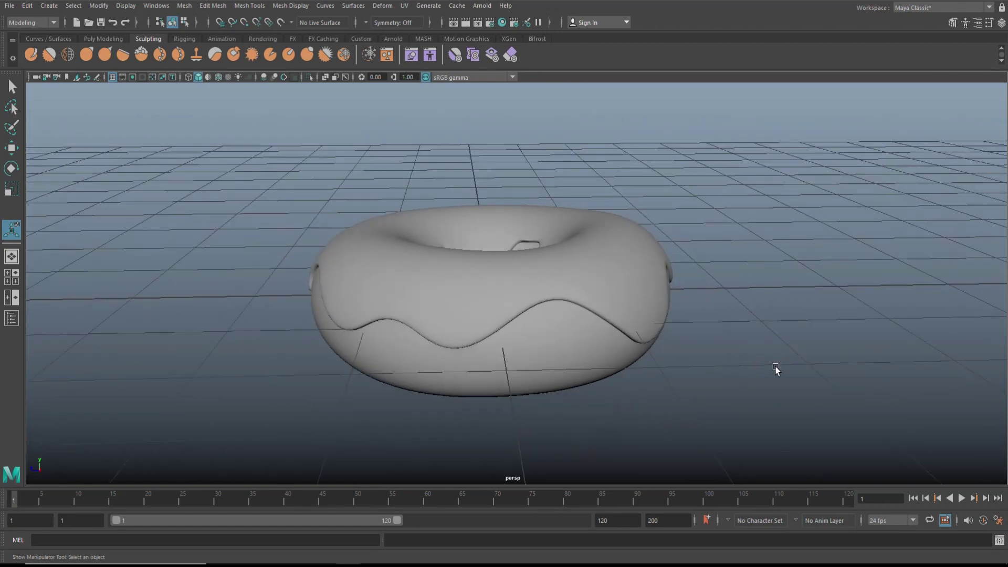
left_click_drag(783, 225, 936, 218, "alt")
scroll(495, 406, "up", 3)
left_click_drag(370, 410, 320, 410, "alt")
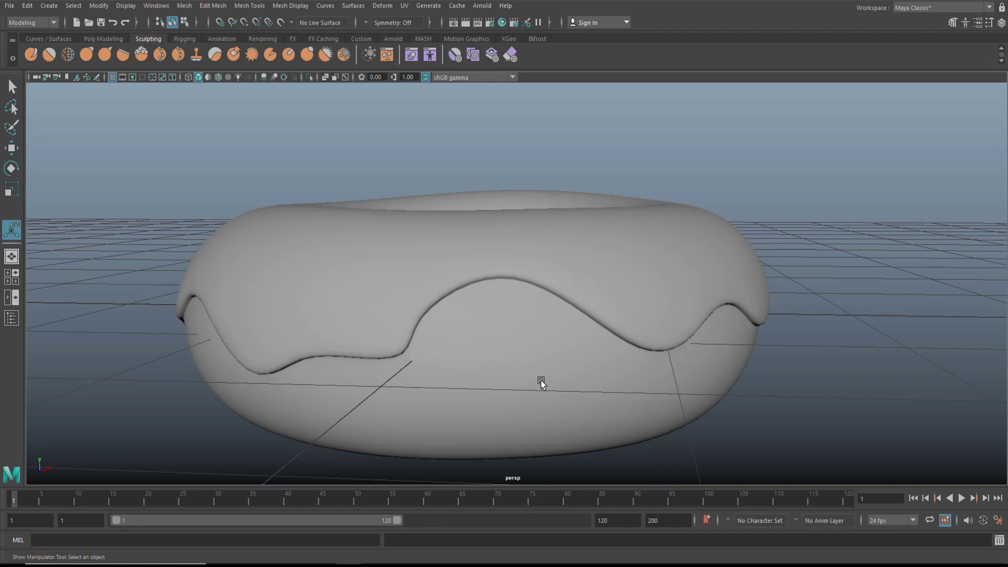
left_click_drag(833, 371, 684, 385, "alt")
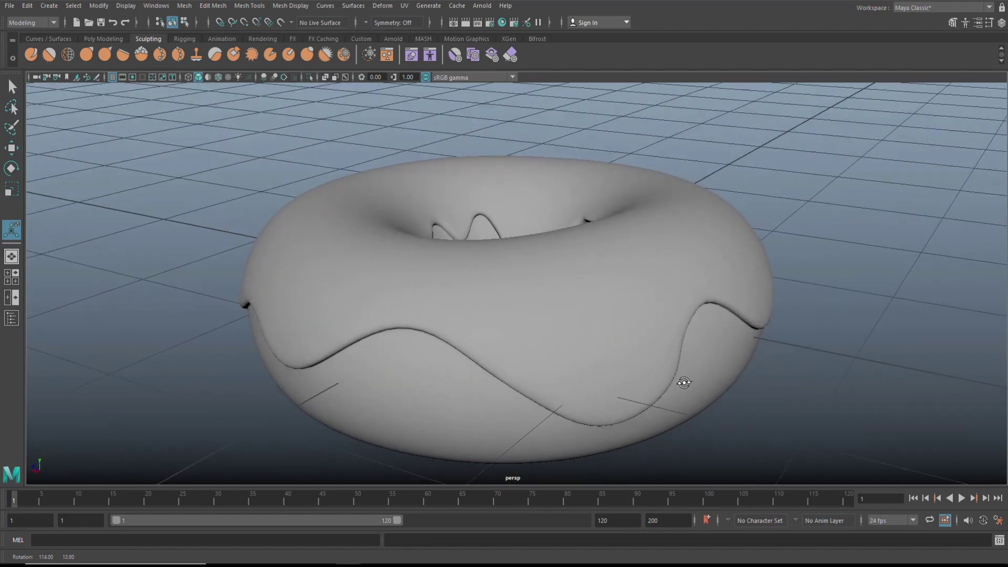
Pick the Bulge sculpt brush on the donut and set its Buildup to 10
left_click(309, 57)
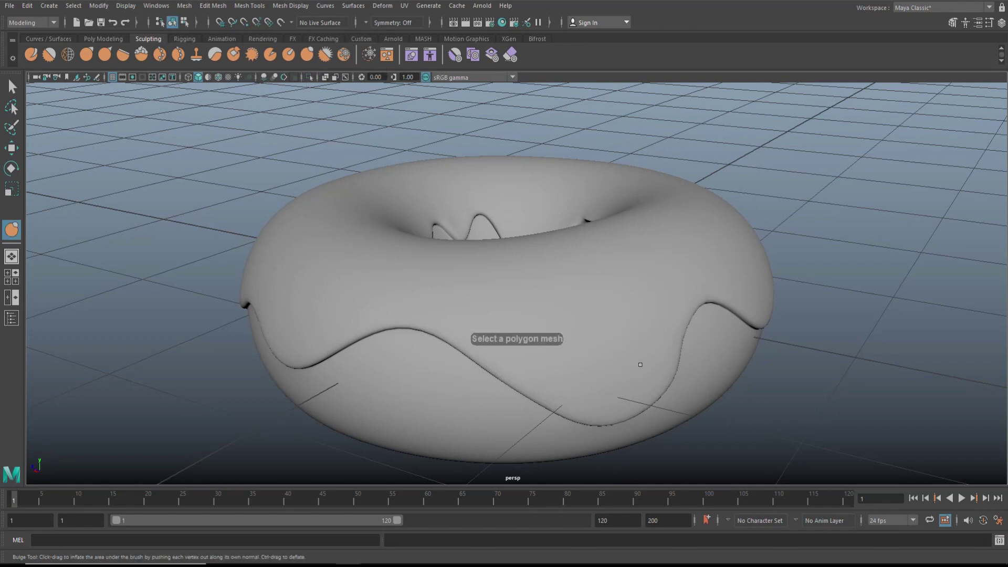
left_click(586, 323)
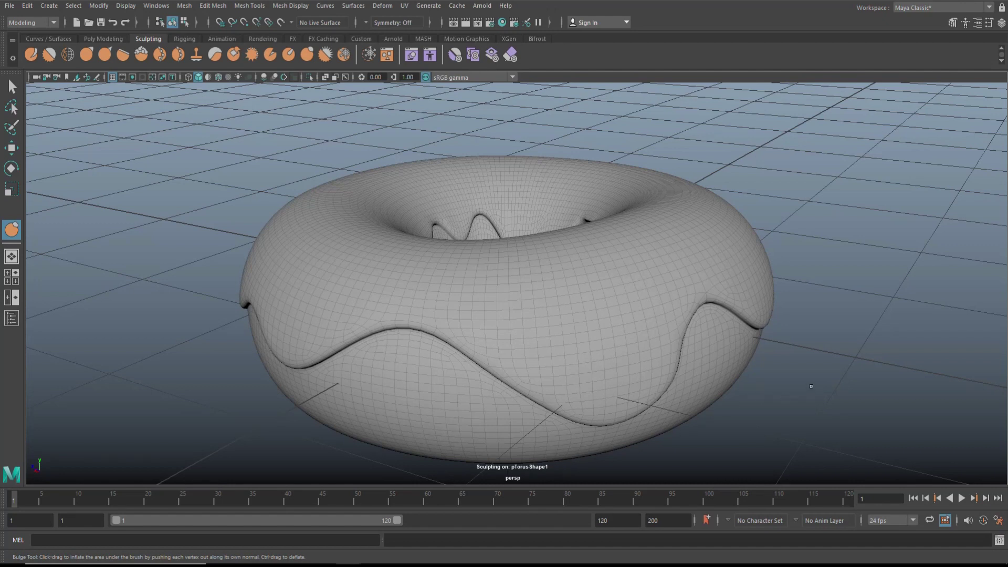
left_click_drag(811, 386, 653, 367, "alt")
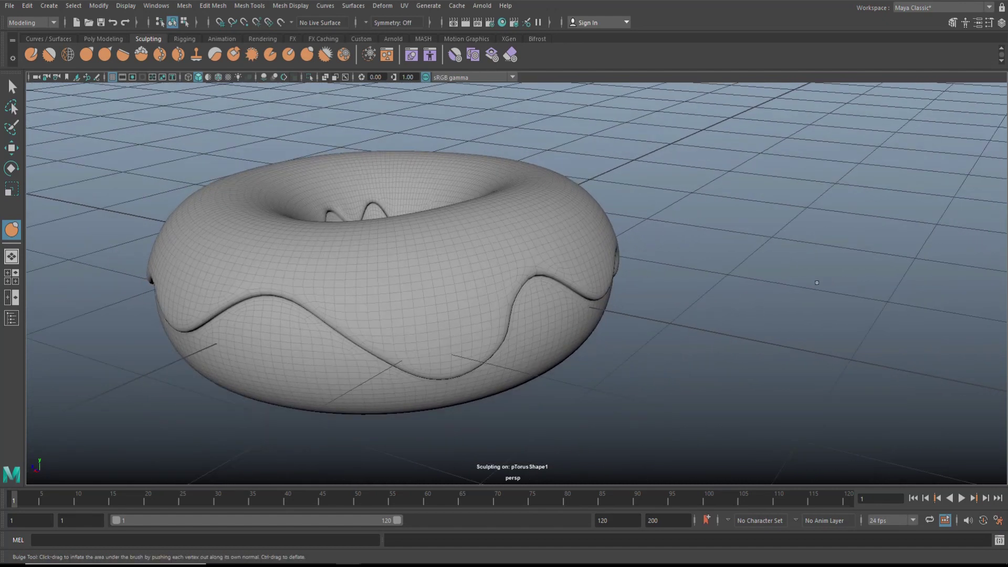
left_click(989, 23)
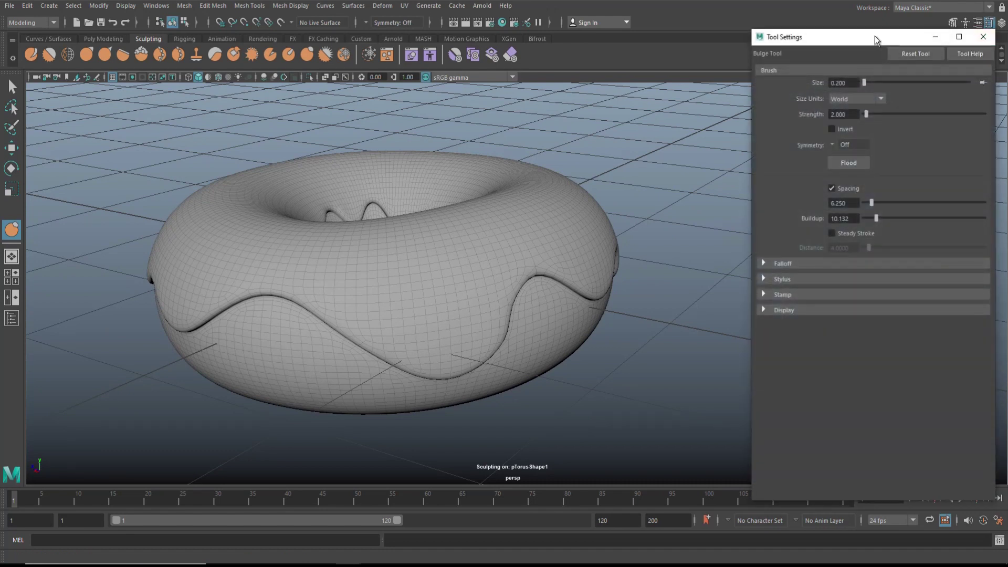
left_click_drag(874, 36, 820, 22)
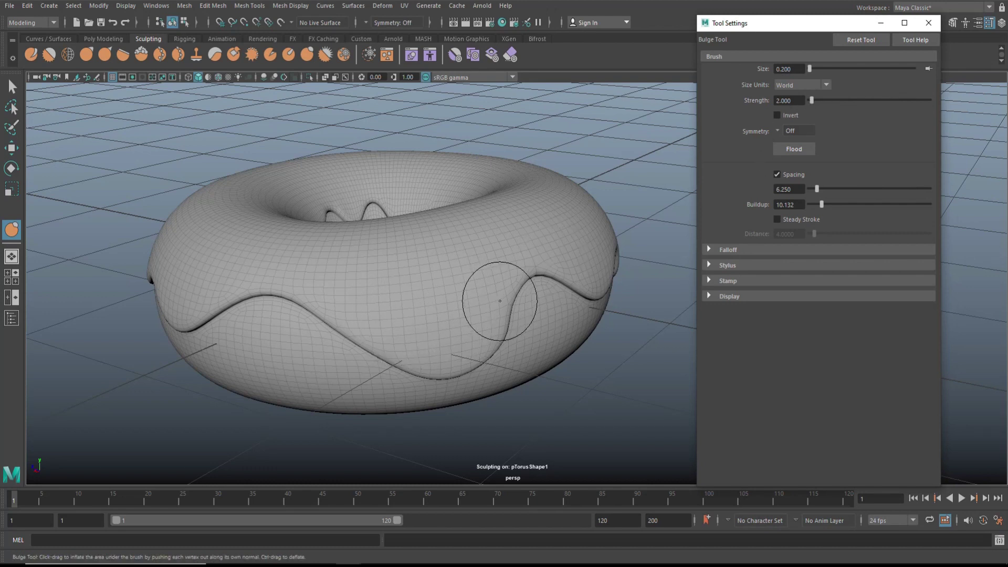
double_click(803, 204)
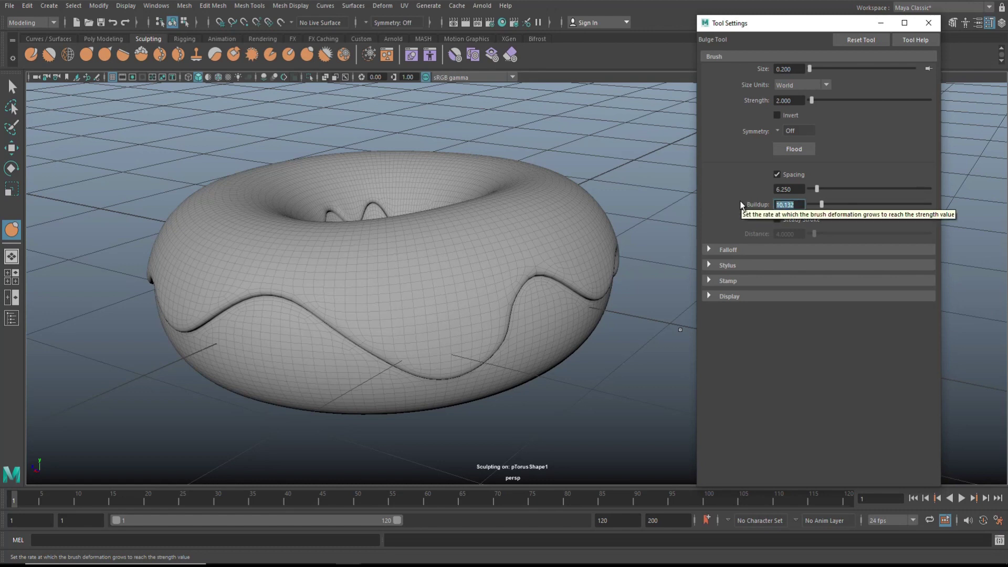
type("10")
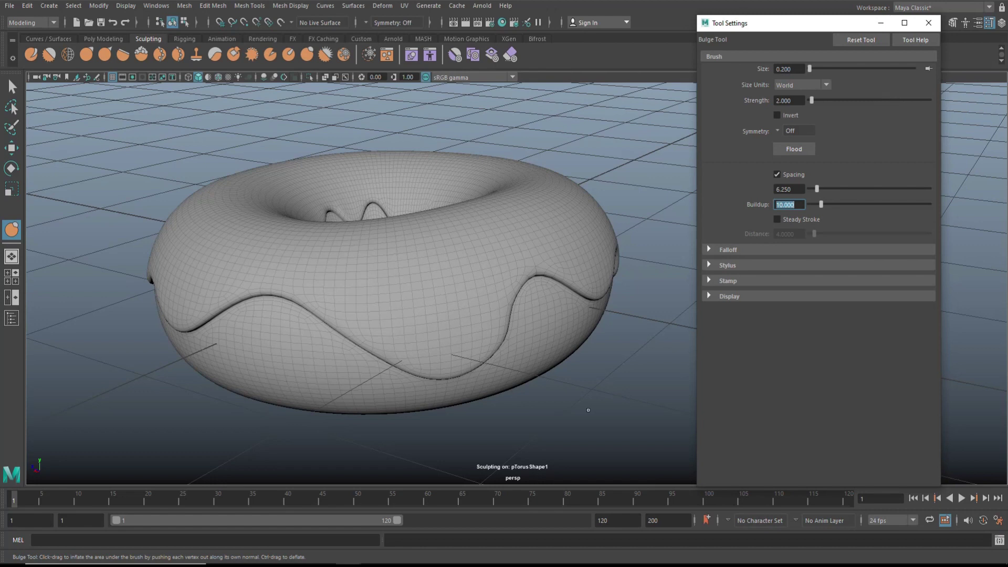
Orbit and zoom around the donut to inspect the icing edge from front, ends, hole and low side
right_click_drag(524, 420, 567, 410, "alt")
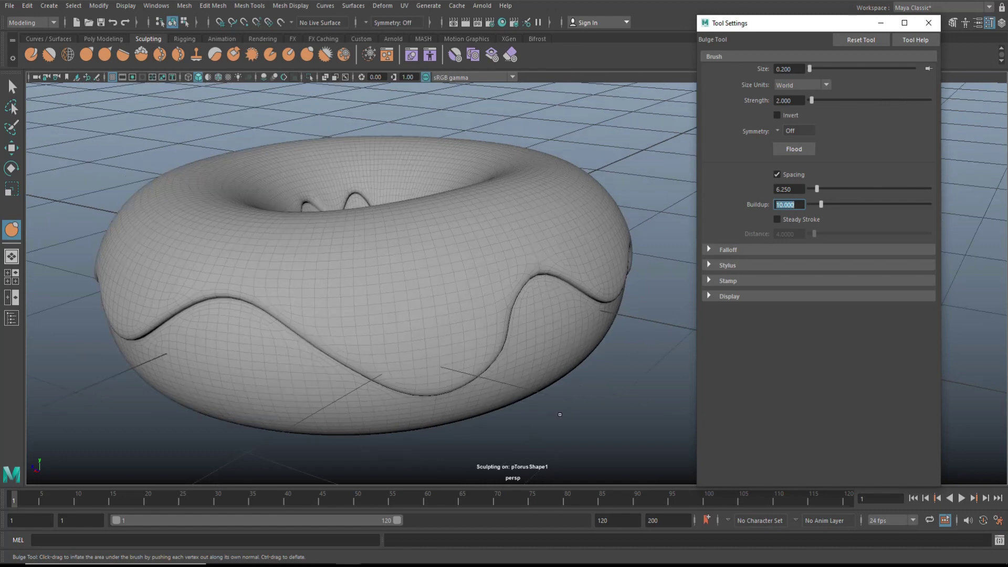
left_click_drag(567, 413, 586, 403, "alt")
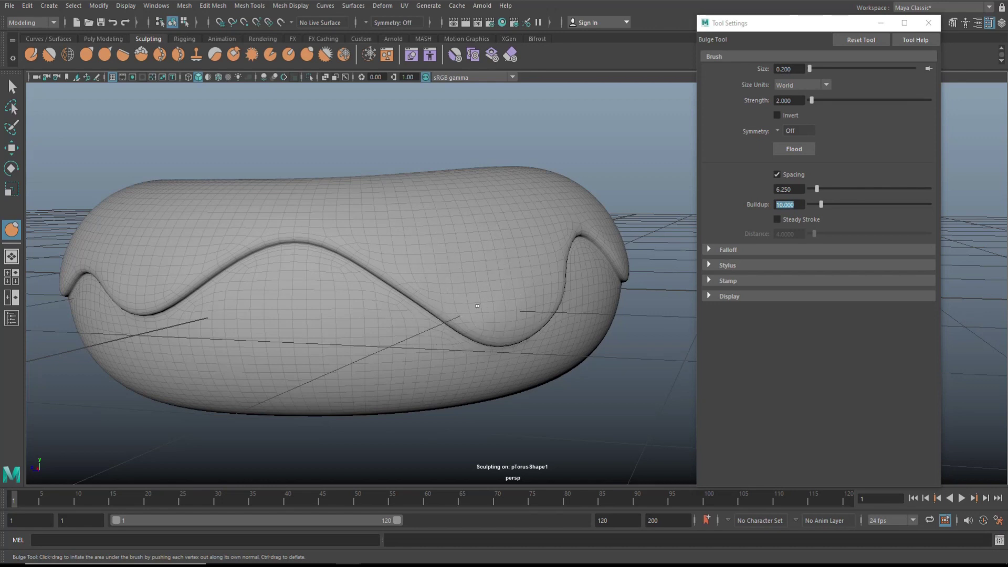
left_click_drag(595, 394, 379, 292, "alt")
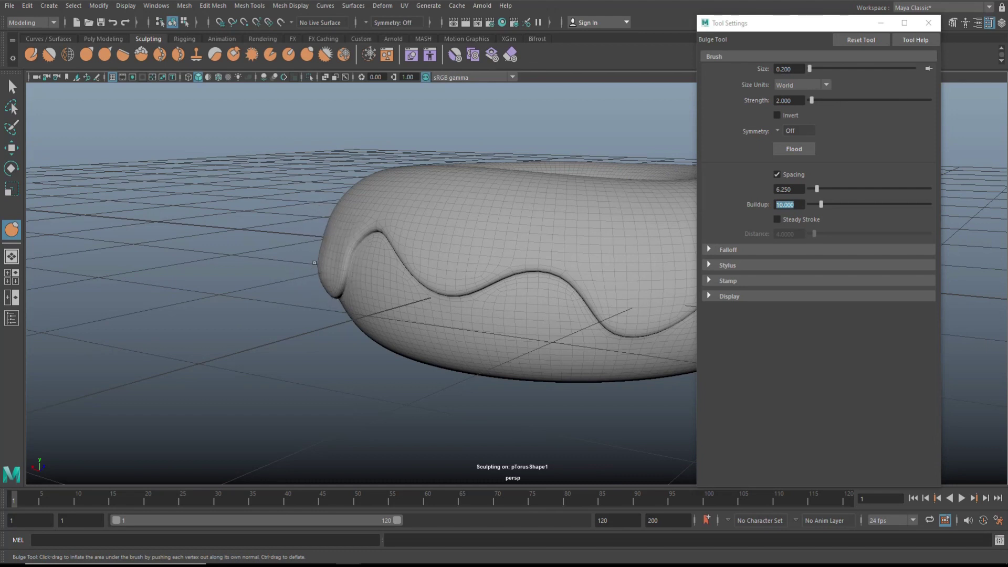
left_click_drag(317, 256, 345, 313, "alt")
scroll(371, 315, "up", 3)
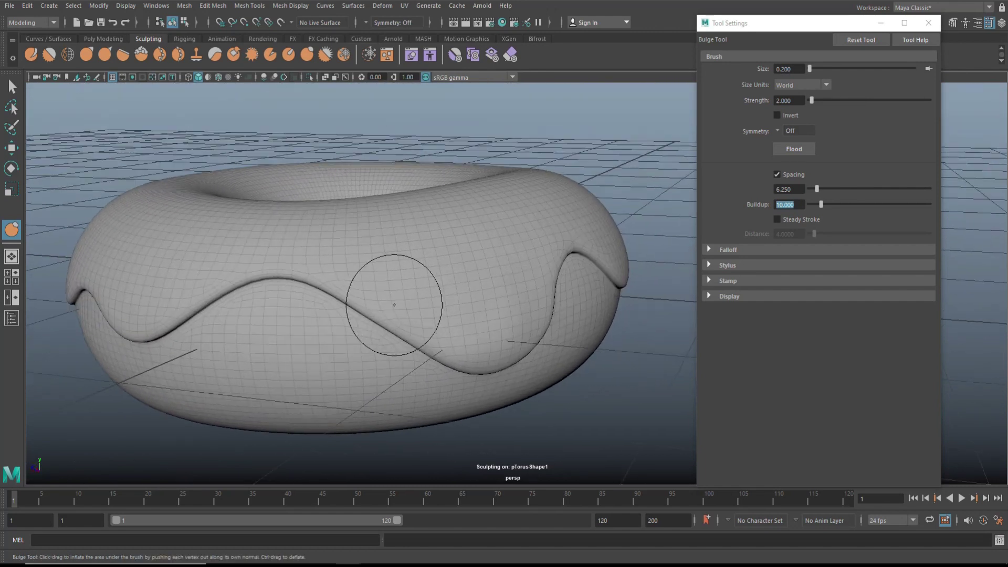
middle_click_drag(371, 316, 510, 322, "alt")
mouse_move(509, 322)
left_mouse_down("alt")
mouse_move(498, 335)
mouse_move(308, 288)
mouse_move(241, 331)
mouse_move(306, 341)
left_mouse_up("alt")
middle_click_drag(405, 333, 226, 345, "alt")
mouse_move(226, 345)
left_mouse_down("alt")
mouse_move(387, 367)
mouse_move(552, 342)
left_mouse_up("alt")
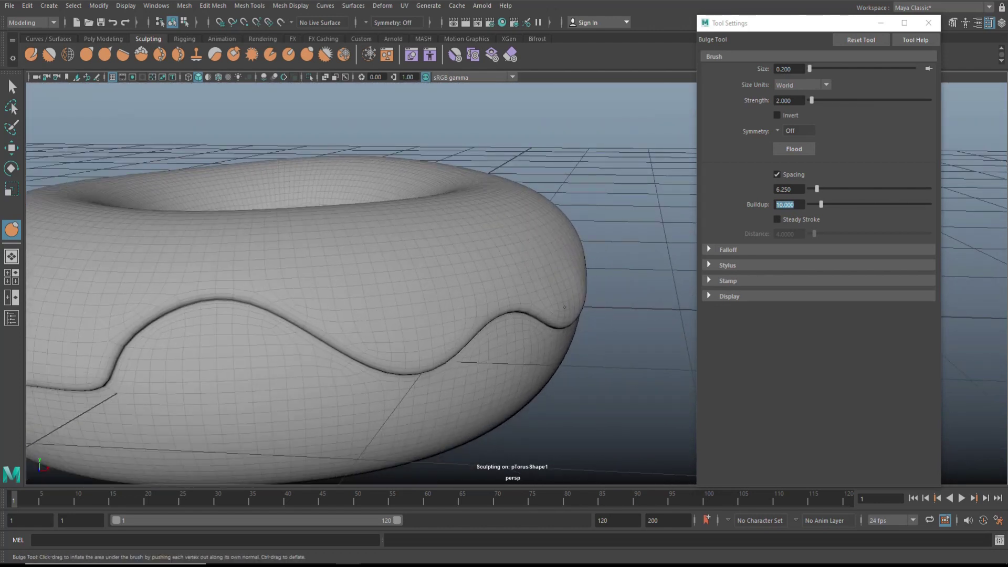
right_click_drag(493, 428, 493, 408, "alt")
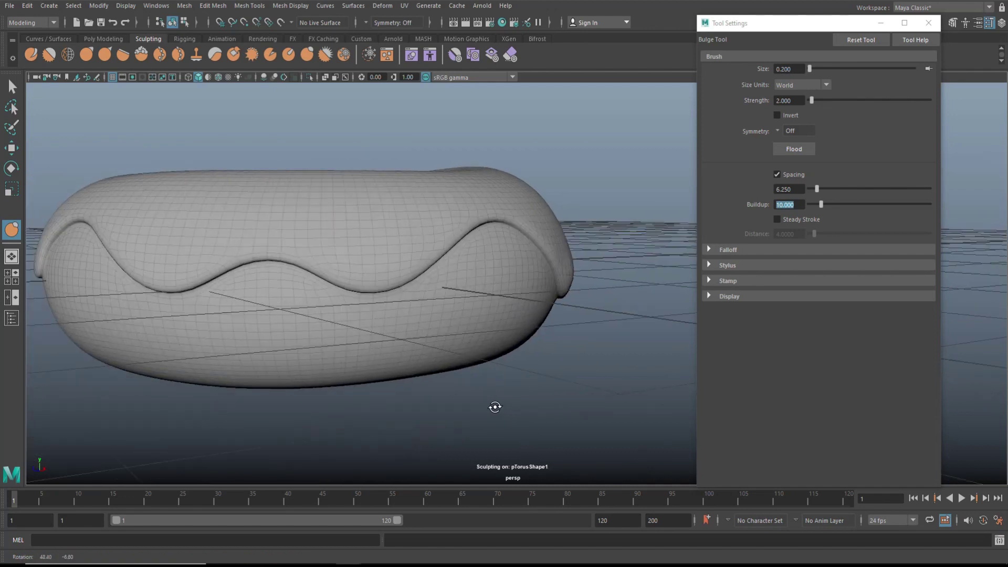
left_click_drag(493, 407, 355, 378, "alt")
right_click_drag(356, 378, 408, 404, "alt")
left_click_drag(408, 403, 351, 345, "alt")
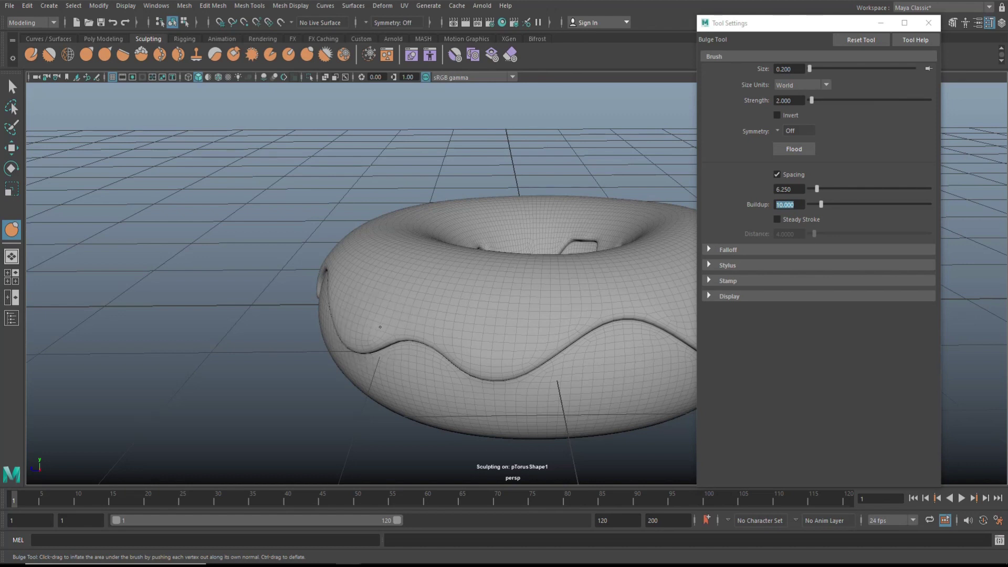
mouse_move(261, 347)
left_mouse_down("alt")
mouse_move(367, 353)
mouse_move(412, 338)
left_mouse_up("alt")
mouse_move(412, 338)
right_mouse_down("alt")
mouse_move(427, 340)
mouse_move(441, 367)
right_mouse_up("alt")
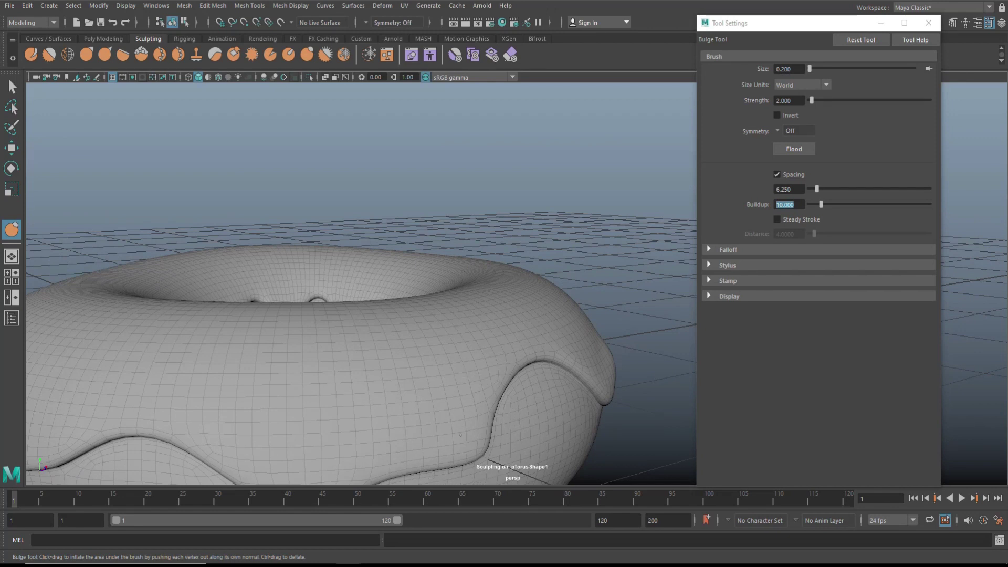
mouse_move(546, 425)
left_mouse_down("alt")
mouse_move(581, 256)
mouse_move(594, 340)
mouse_move(599, 329)
left_mouse_up("alt")
right_click_drag(599, 329, 400, 311, "alt")
left_click_drag(400, 311, 428, 304, "alt")
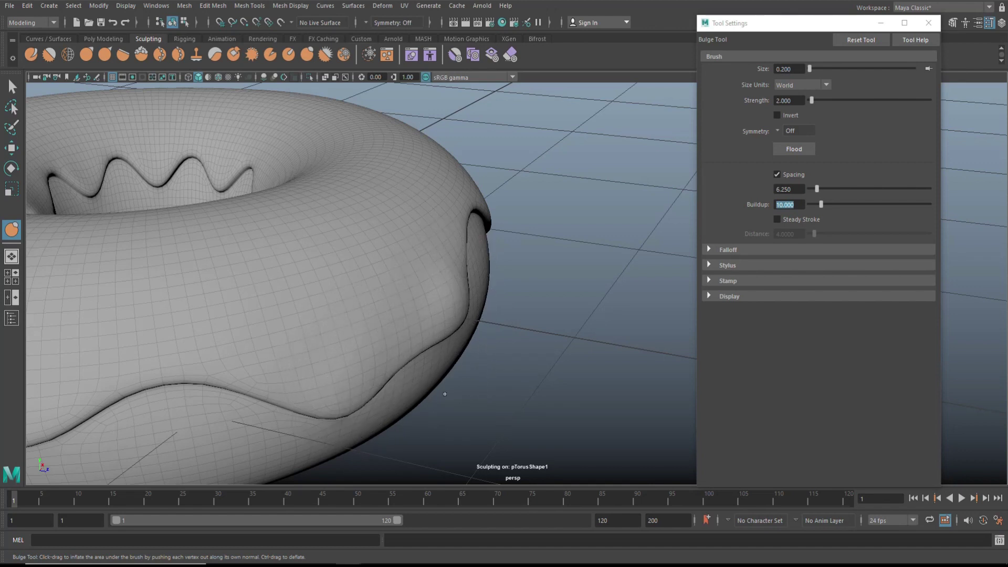
left_click_drag(445, 394, 462, 371, "alt")
middle_click_drag(461, 372, 523, 451, "alt")
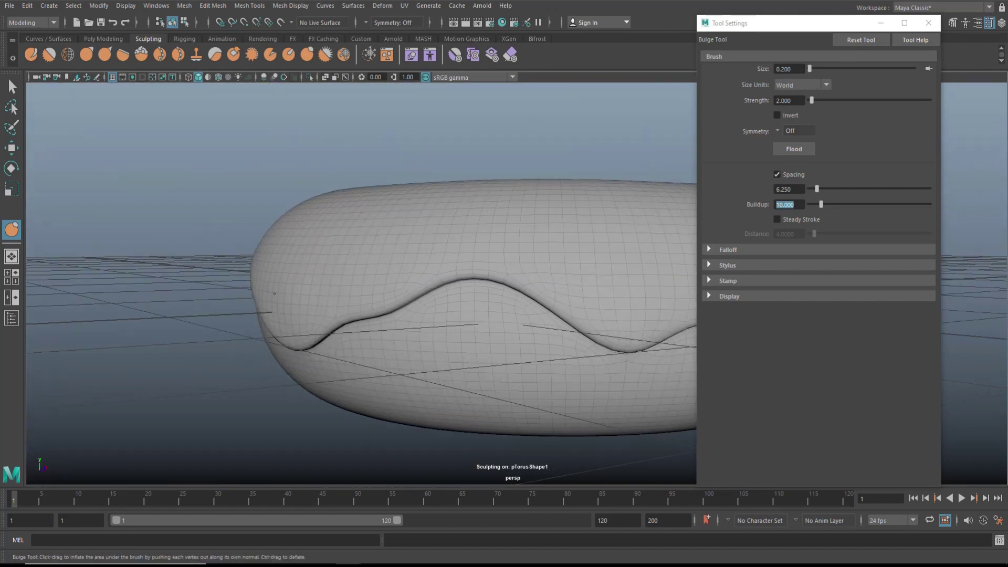
left_click_drag(274, 294, 392, 332, "alt")
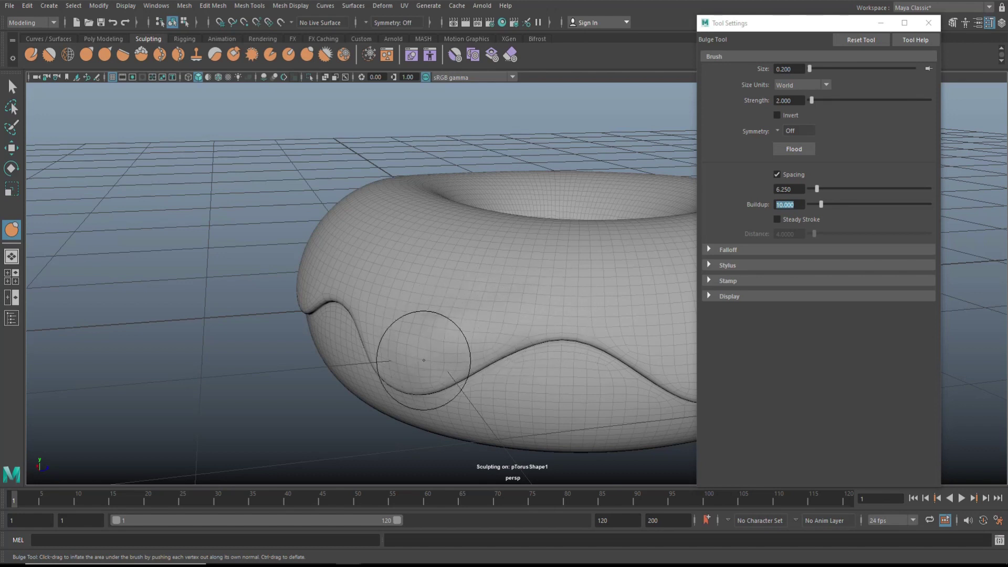
mouse_move(405, 360)
left_mouse_down("alt")
mouse_move(225, 339)
mouse_move(169, 349)
mouse_move(198, 351)
left_mouse_up("alt")
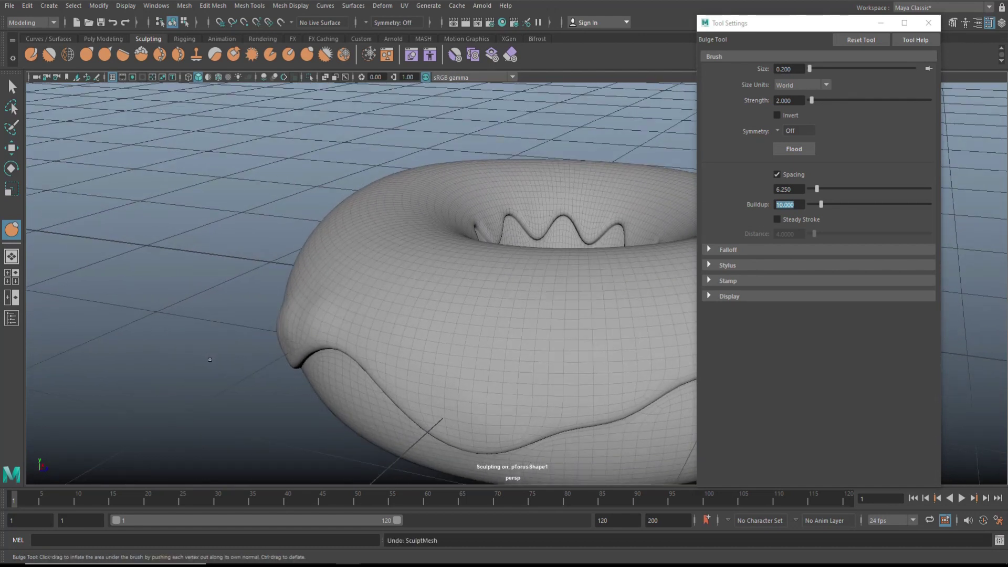
Even out the lumpy outer icing edge with the Shift Smooth brush, orbiting to check
mouse_move(207, 379)
left_mouse_down("alt")
mouse_move(255, 378)
mouse_move(233, 376)
left_mouse_up("alt")
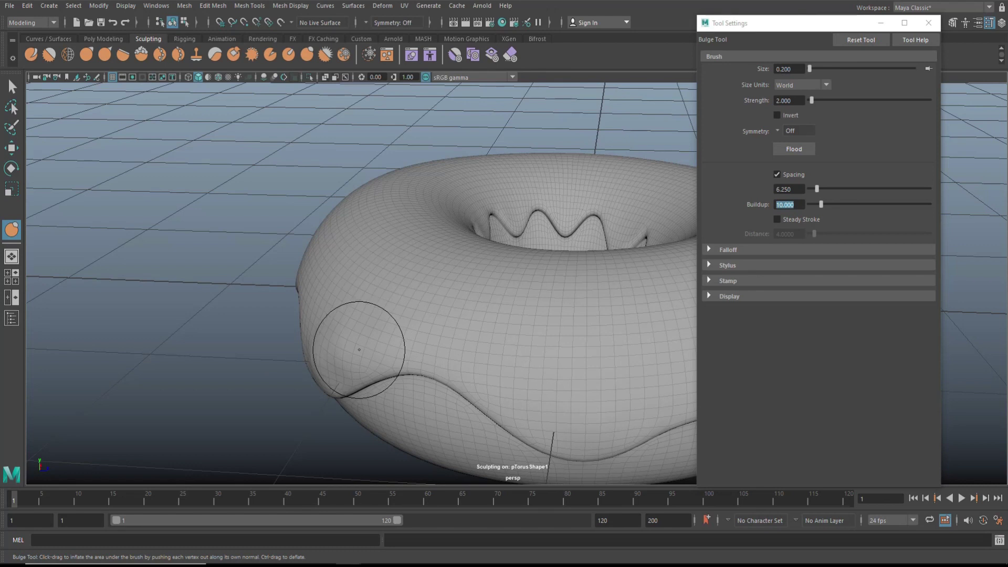
key("shift")
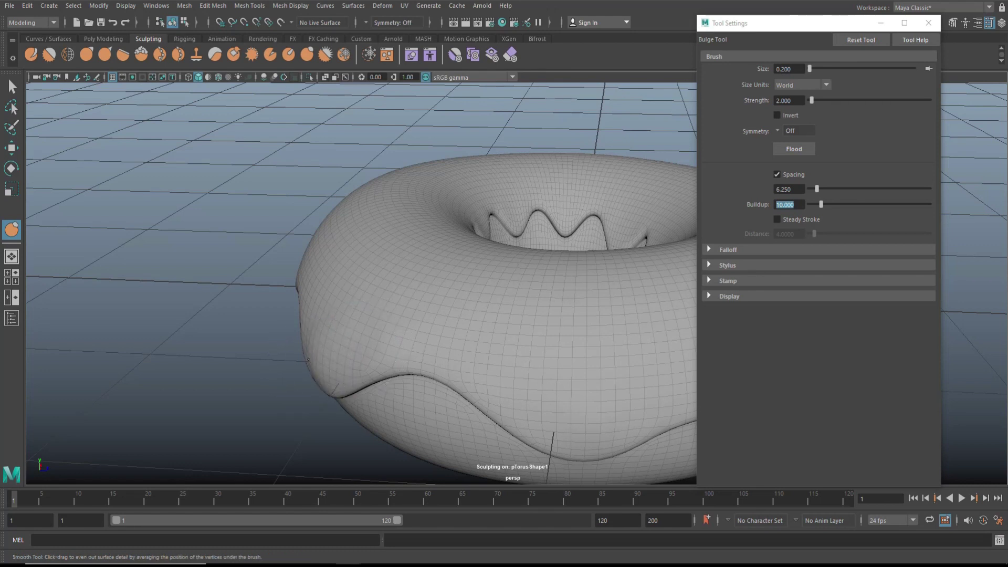
mouse_move(220, 387)
left_mouse_down("alt")
mouse_move(275, 392)
mouse_move(222, 384)
left_mouse_up("alt")
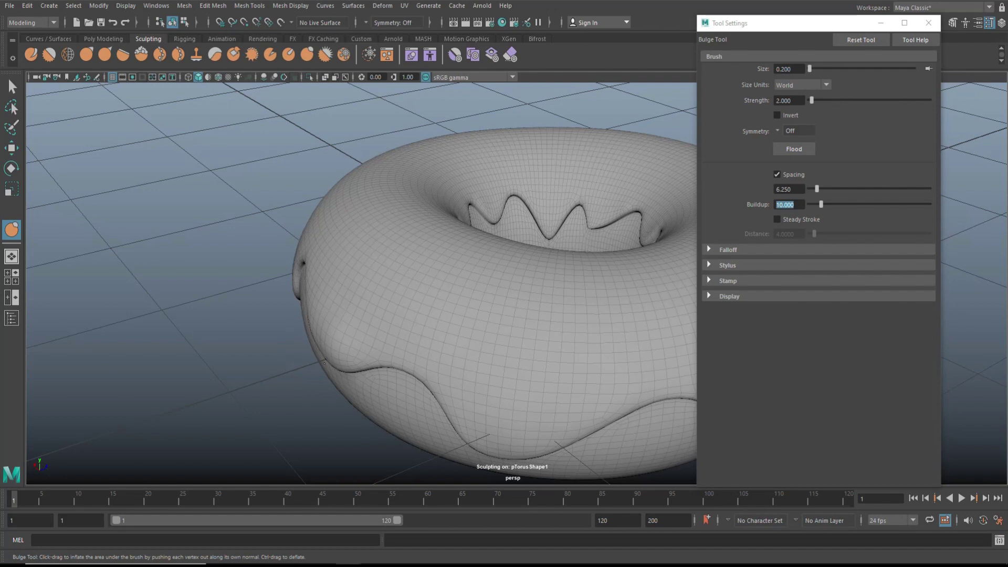
mouse_move(227, 392)
left_mouse_down("alt")
mouse_move(220, 365)
mouse_move(210, 374)
mouse_move(345, 379)
mouse_move(272, 377)
left_mouse_up("alt")
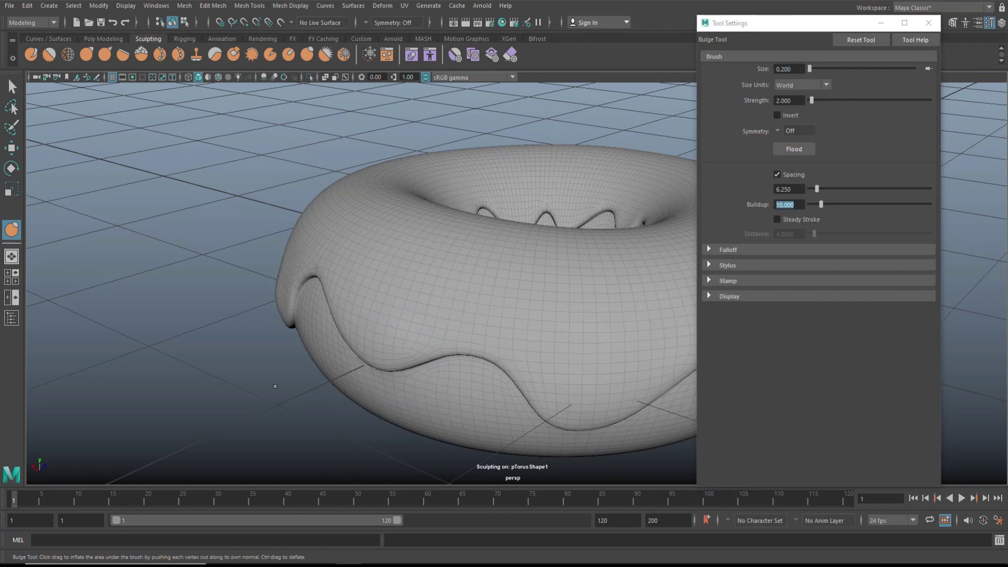
mouse_move(259, 394)
left_mouse_down("alt")
mouse_move(351, 387)
mouse_move(448, 360)
mouse_move(504, 391)
mouse_move(279, 328)
mouse_move(218, 367)
left_mouse_up("alt")
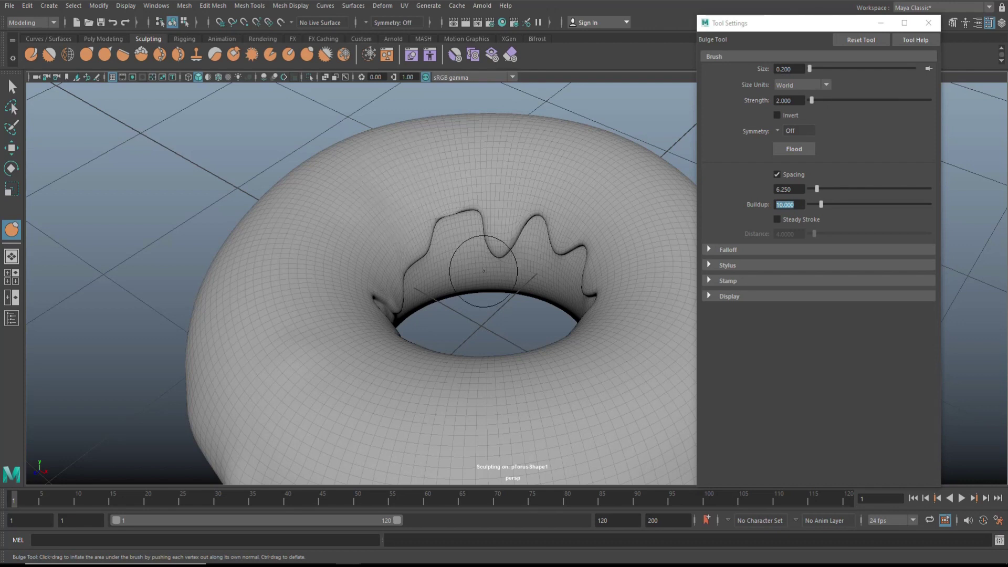
Tumble from the donut's left side to an overhead view over the inner icing ridge
mouse_move(494, 239)
left_mouse_down("alt")
mouse_move(401, 276)
mouse_move(472, 218)
left_mouse_up("alt")
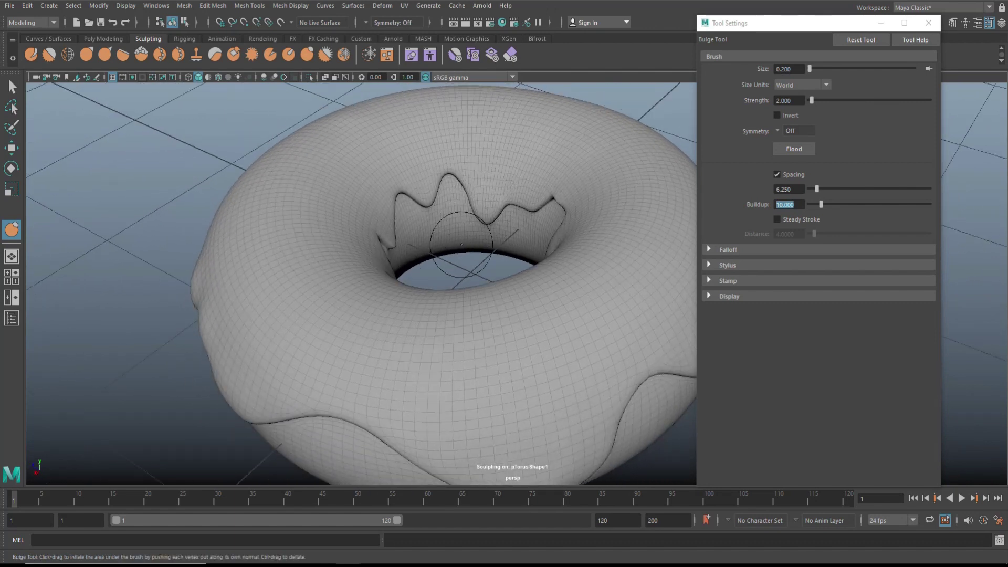
mouse_move(462, 244)
left_mouse_down("alt")
mouse_move(311, 247)
mouse_move(326, 244)
left_mouse_up("alt")
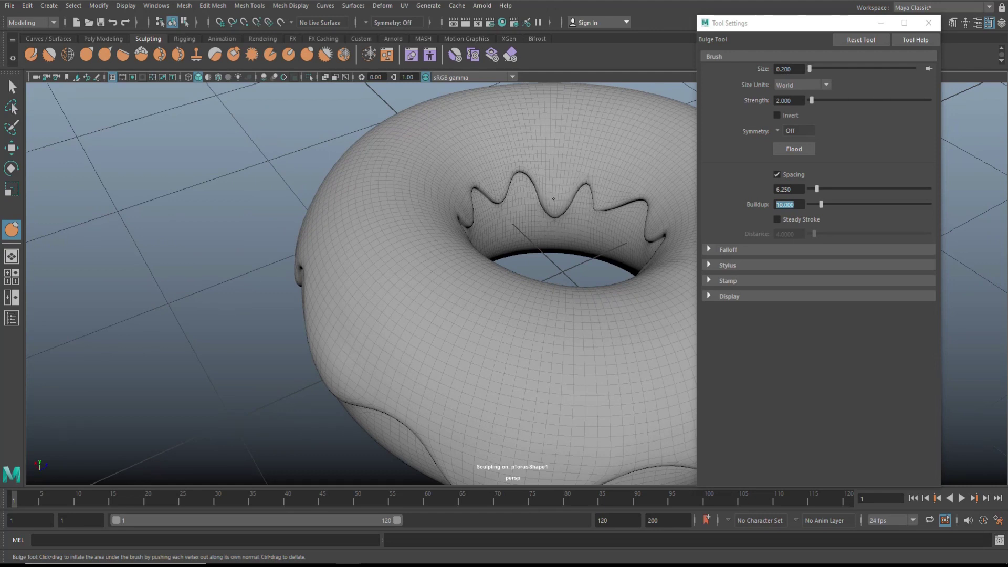
mouse_move(548, 239)
left_mouse_down("alt")
mouse_move(430, 231)
mouse_move(549, 241)
mouse_move(557, 210)
left_mouse_up("alt")
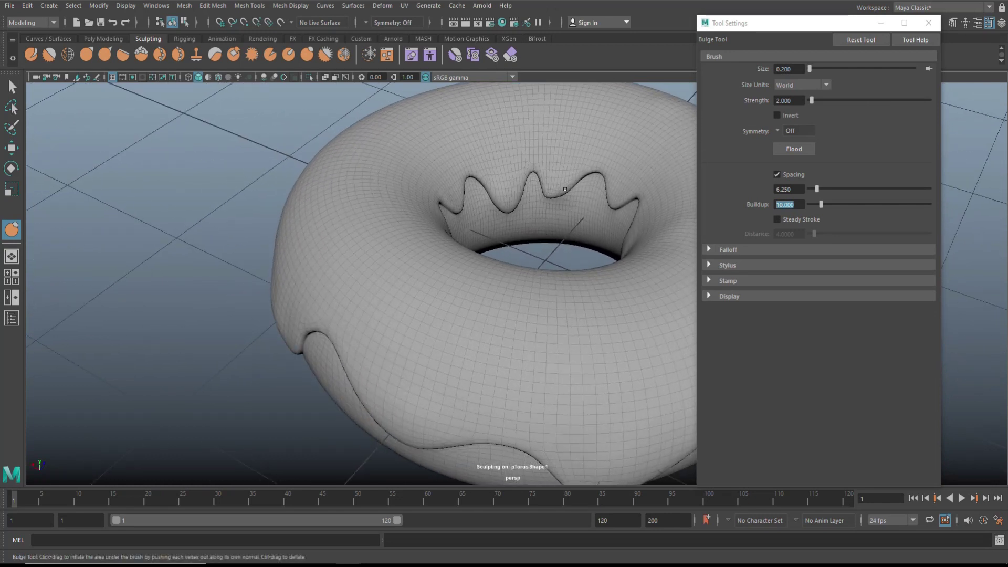
mouse_move(467, 210)
left_mouse_down("alt")
mouse_move(441, 218)
mouse_move(552, 207)
left_mouse_up("alt")
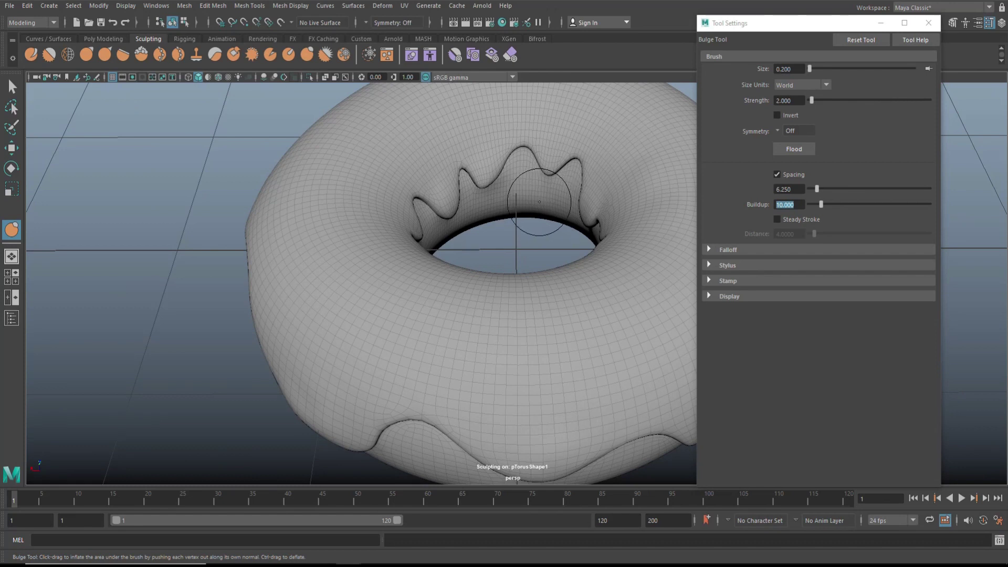
mouse_move(507, 234)
left_mouse_down("alt")
mouse_move(528, 209)
mouse_move(509, 200)
mouse_move(533, 216)
mouse_move(501, 229)
left_mouse_up("alt")
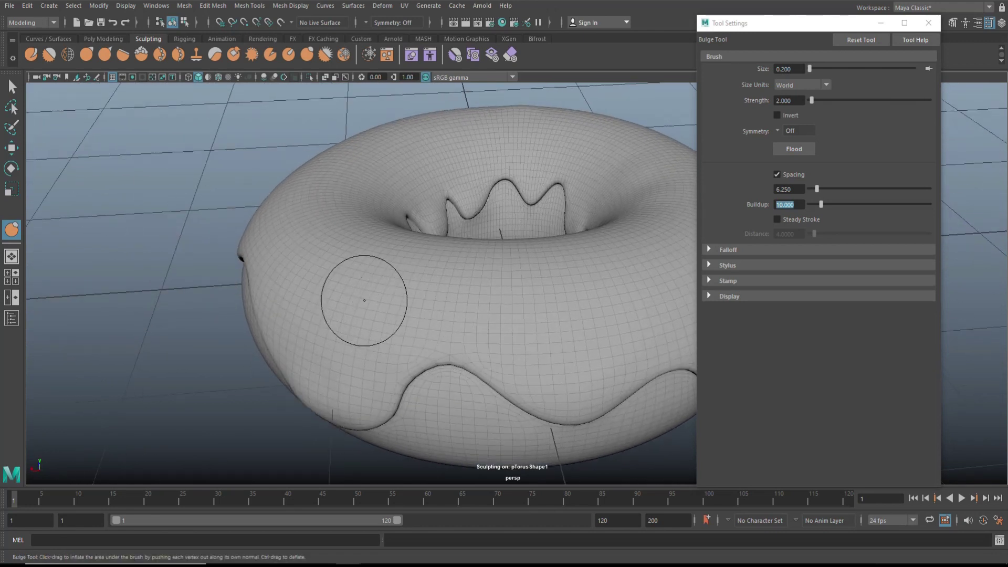
Undo the two sculpt strokes that left specks on the inner icing ridge
key("shift")
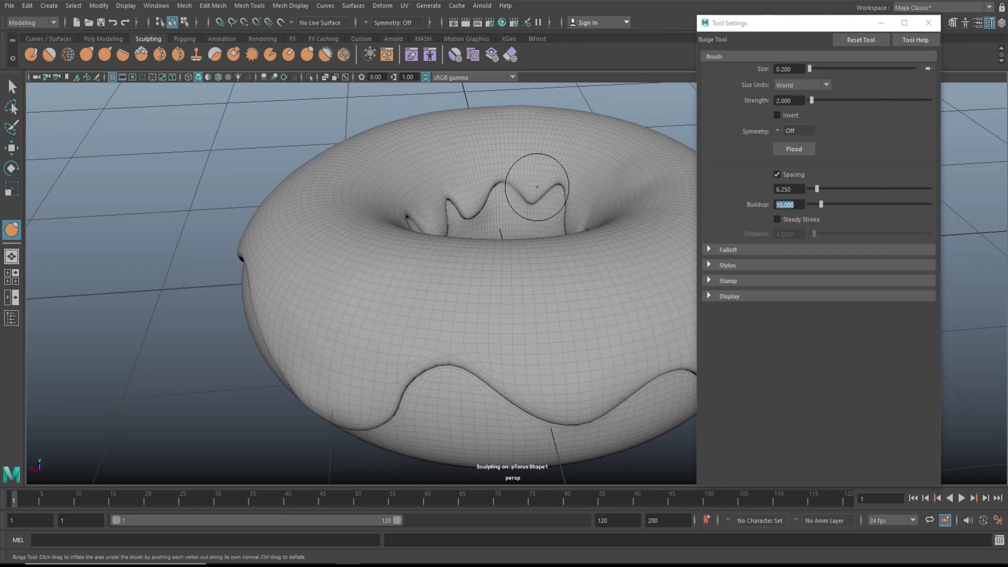
key("ctrl+z")
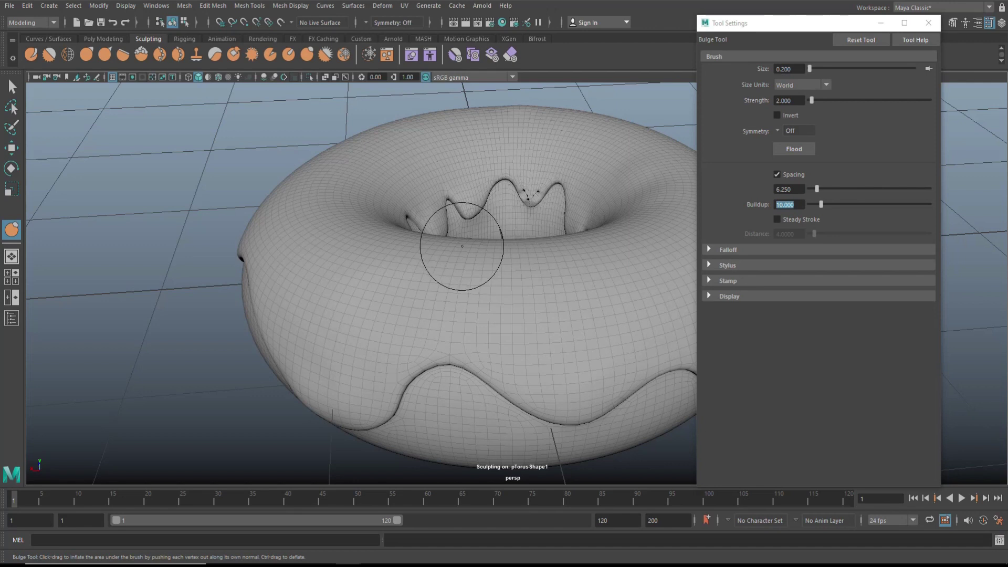
key("ctrl+z")
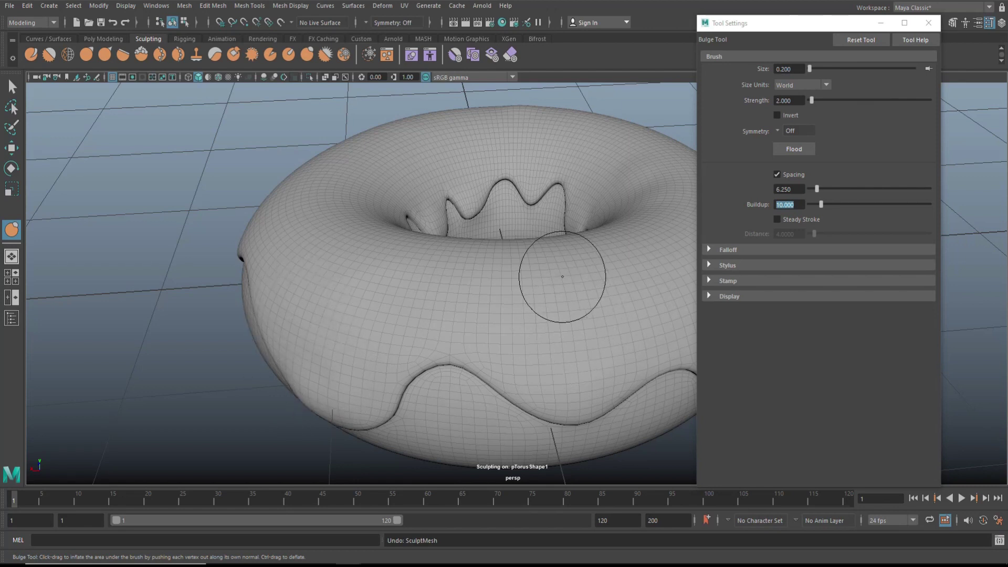
Puff up the hole's inner rim with a short Bulge stroke and orbit to check it
left_click_drag(563, 265, 548, 271)
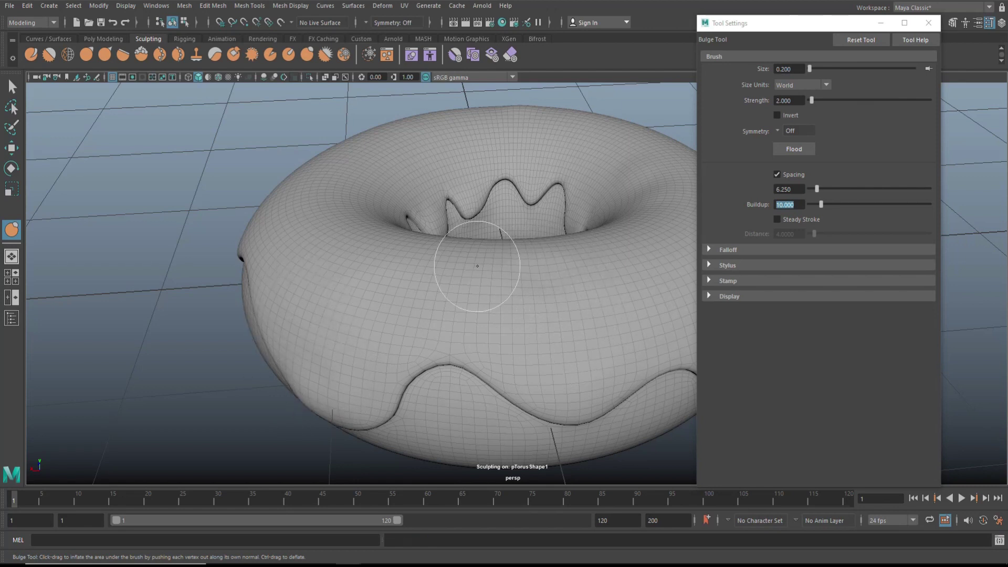
left_click_drag(150, 240, 310, 221, "alt")
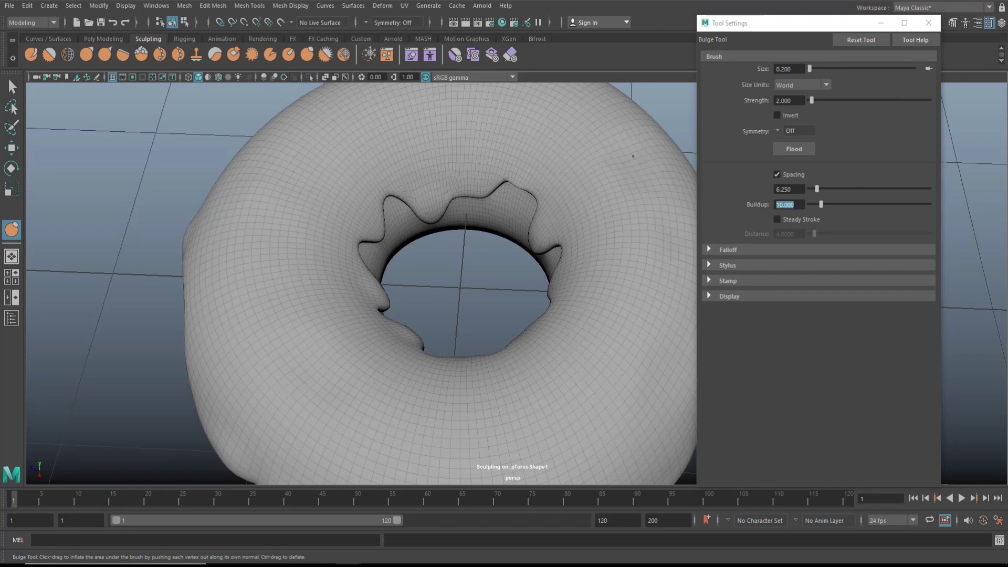
scroll(633, 156, "down", 5)
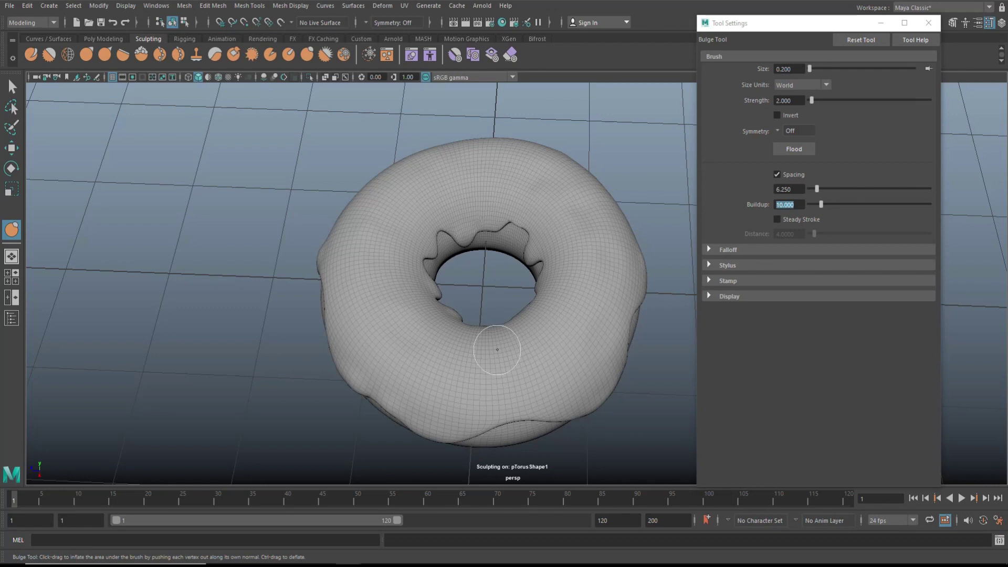
left_click_drag(386, 380, 282, 341, "alt")
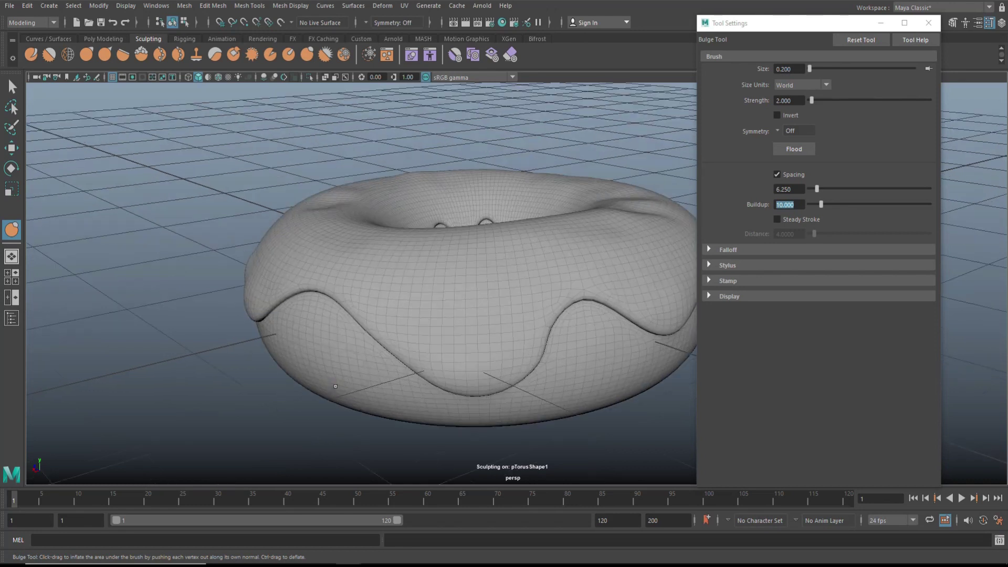
Set the brush size to 0.3, after trying 0.6 and 0.4
left_click(801, 68)
type("0.6")
key("Return")
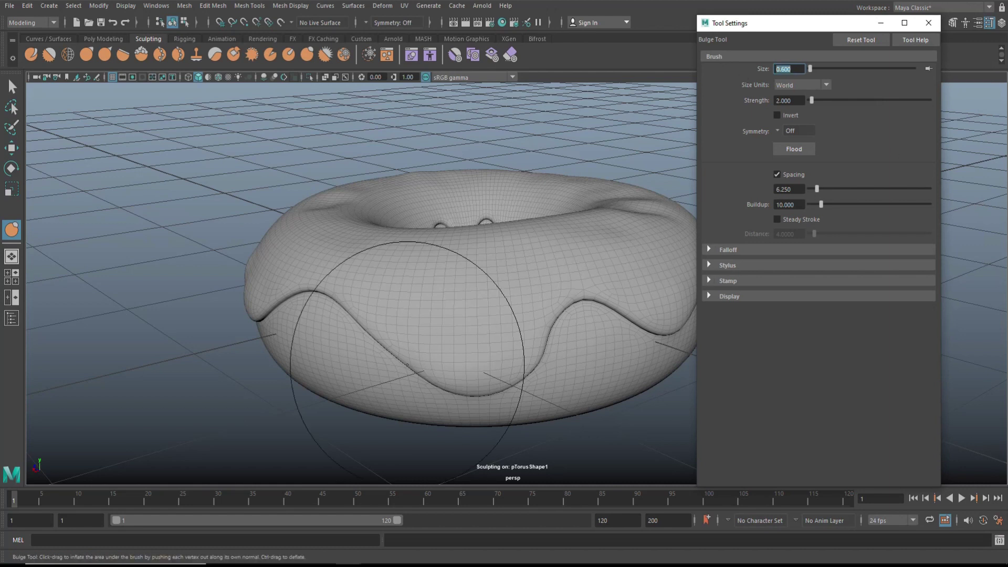
type("0.4")
key("Return")
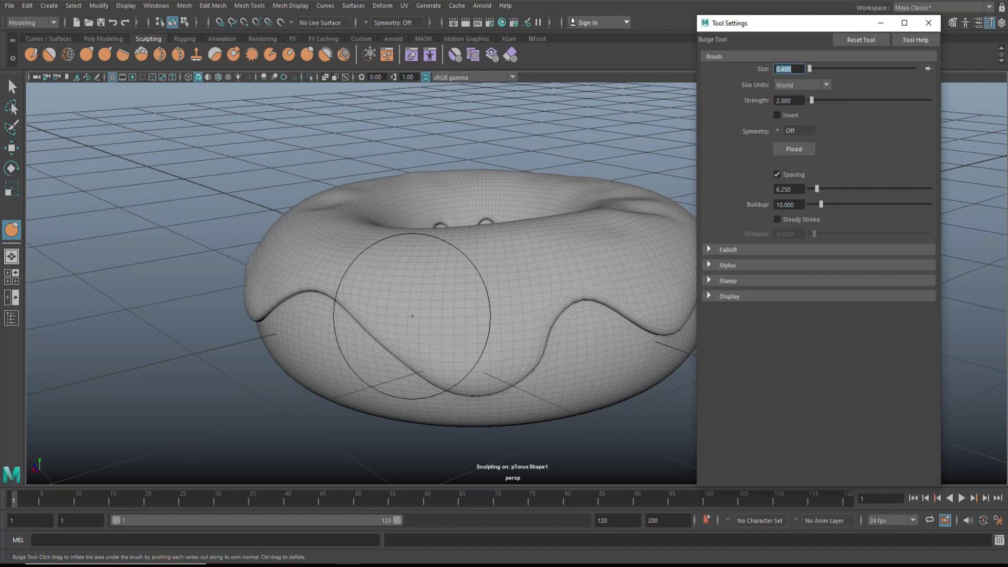
type("0.3")
key("Return")
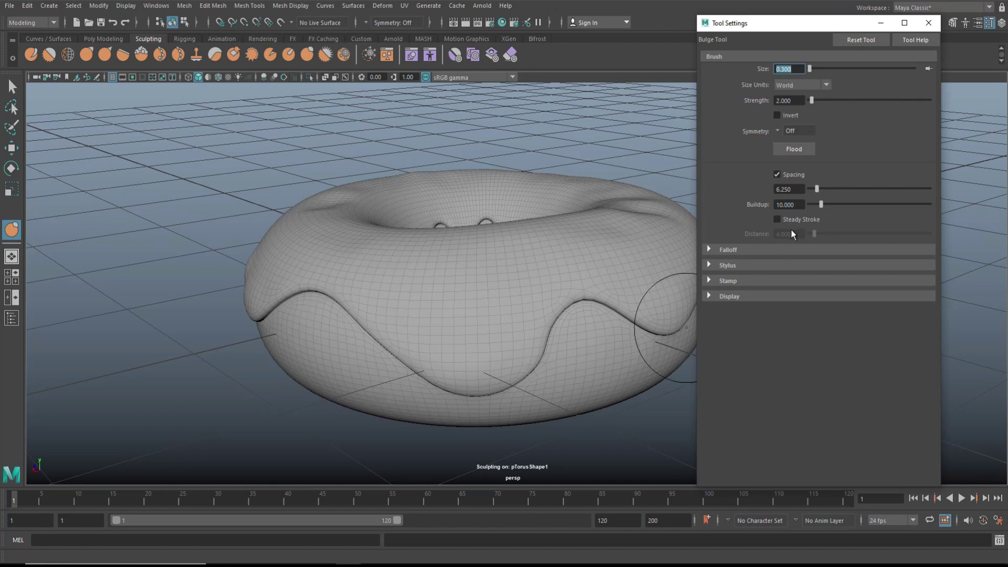
key("Return")
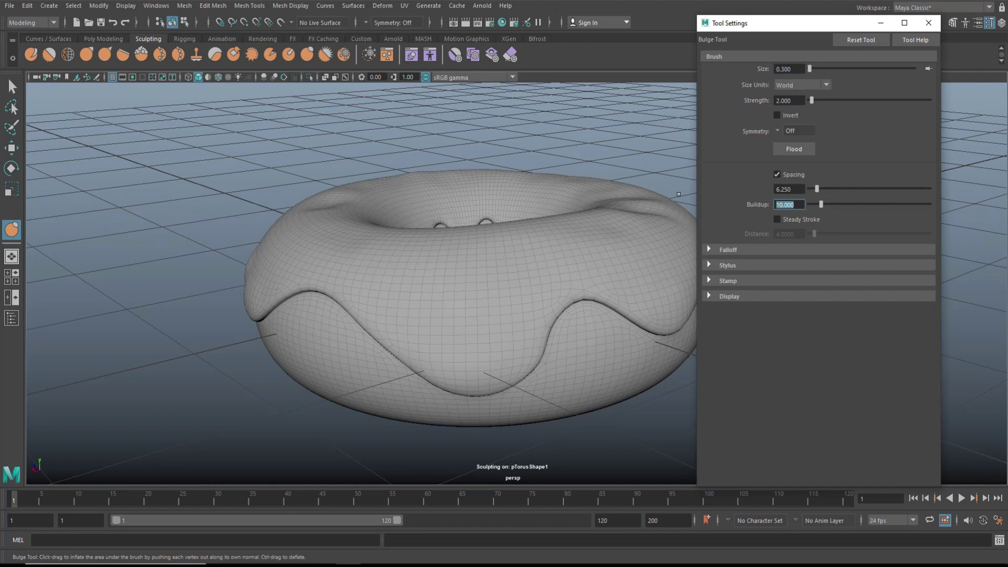
Orbit around the donut to inspect the icing drips from low, three-quarter and side views
mouse_move(244, 192)
left_mouse_down("alt")
mouse_move(326, 180)
mouse_move(329, 193)
left_mouse_up("alt")
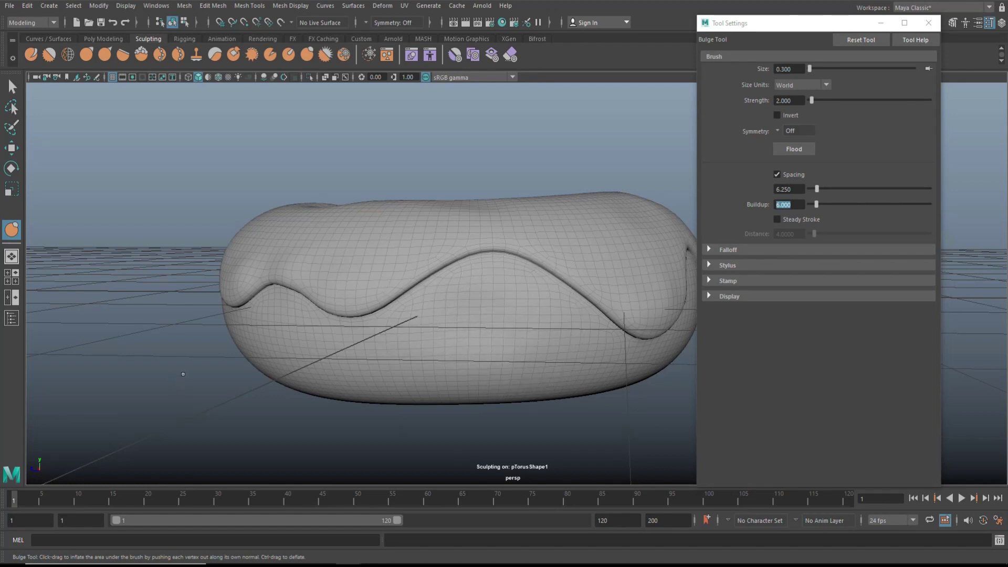
mouse_move(183, 375)
left_mouse_down("alt")
mouse_move(106, 382)
mouse_move(173, 380)
left_mouse_up("alt")
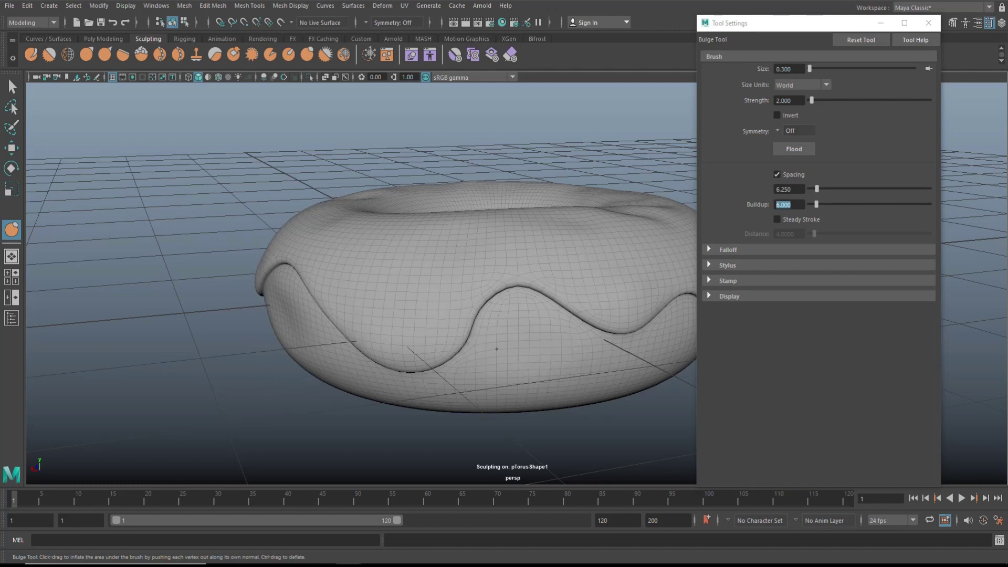
mouse_move(269, 384)
left_mouse_down("alt")
mouse_move(241, 353)
mouse_move(139, 354)
left_mouse_up("alt")
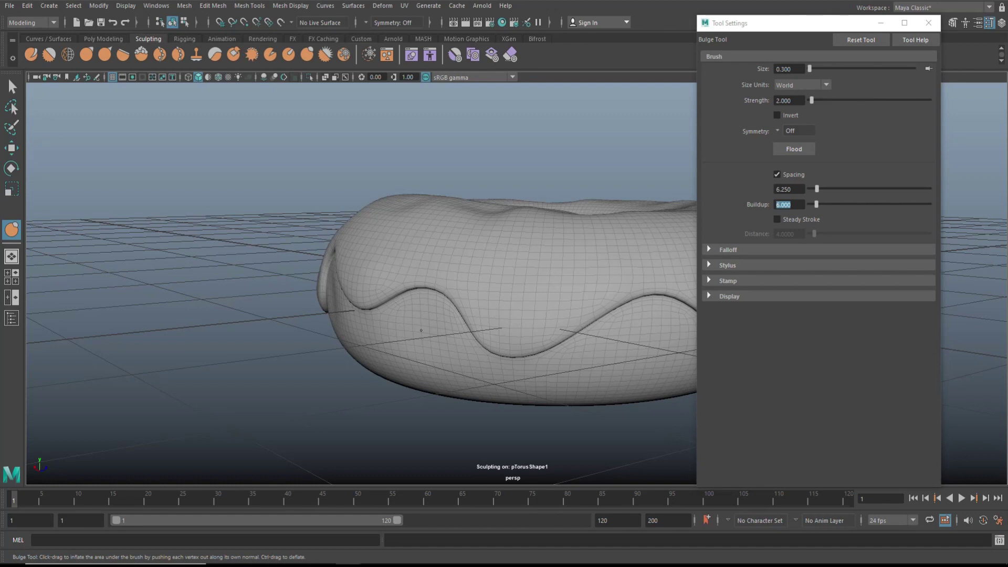
left_click_drag(257, 352, 126, 355, "alt")
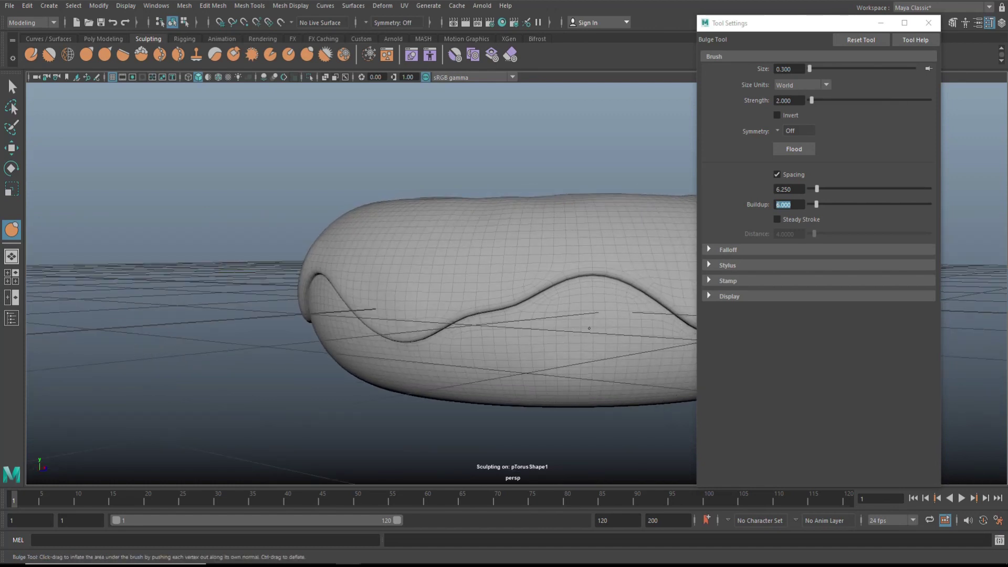
mouse_move(194, 351)
left_mouse_down("alt")
mouse_move(112, 354)
mouse_move(105, 379)
left_mouse_up("alt")
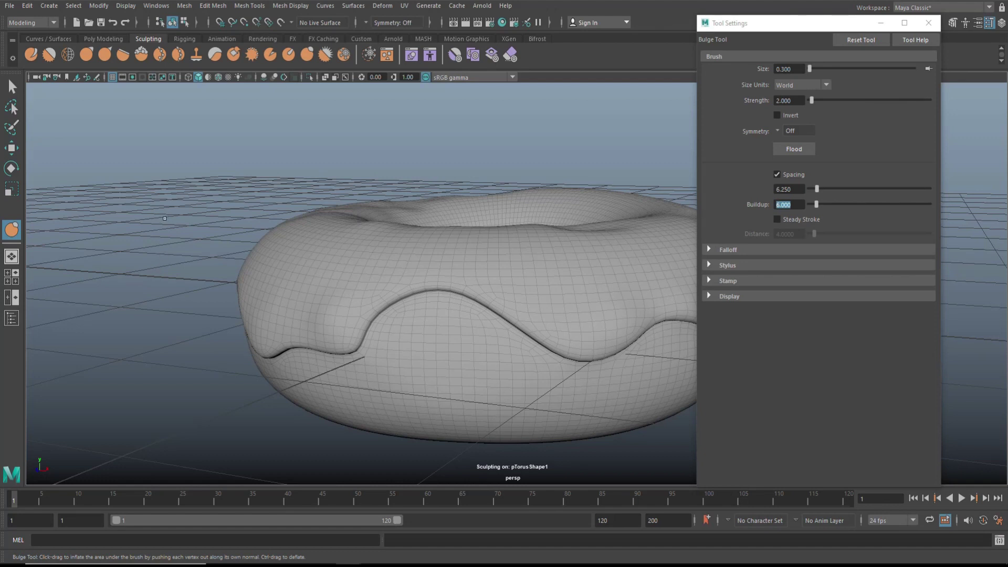
Switch to the Wax Tool, try a test stroke on the donut's side, then undo it
left_click(214, 54)
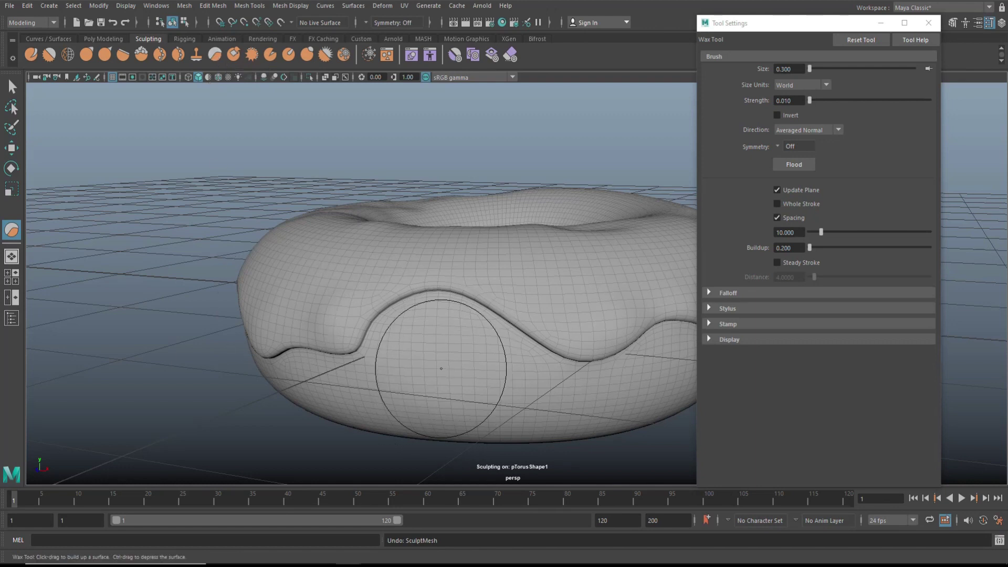
mouse_move(441, 370)
left_mouse_down()
mouse_move(417, 379)
mouse_move(447, 369)
left_mouse_up()
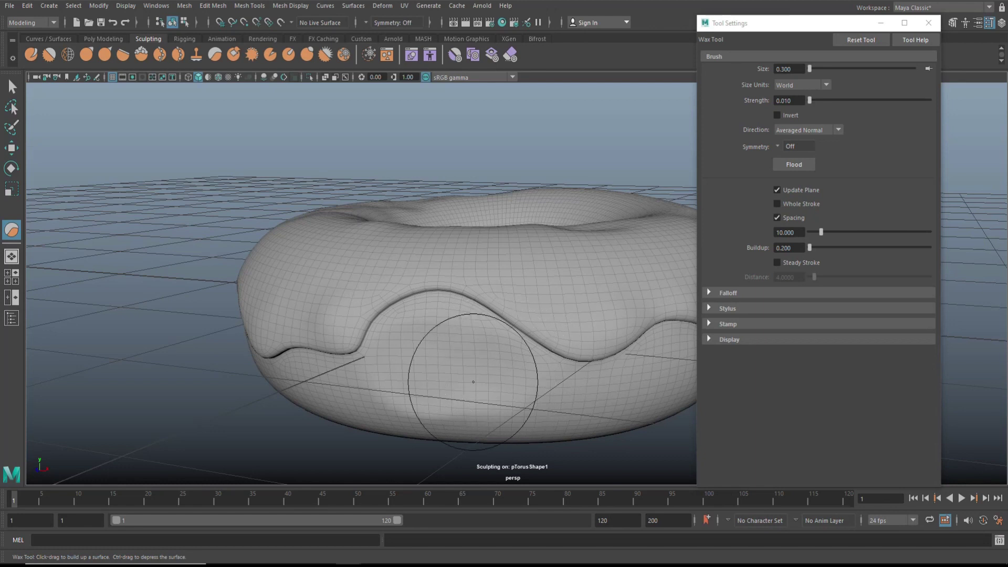
left_click_drag(200, 328, 104, 303, "alt")
key("ctrl+z")
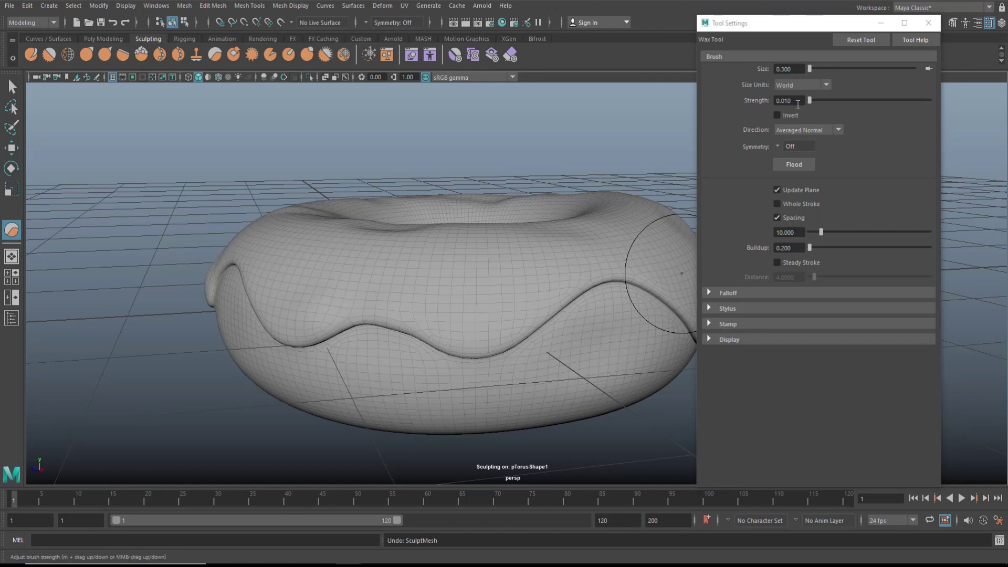
Lower the Wax Tool's Buildup to 0.010 in Tool Settings
left_click(796, 246)
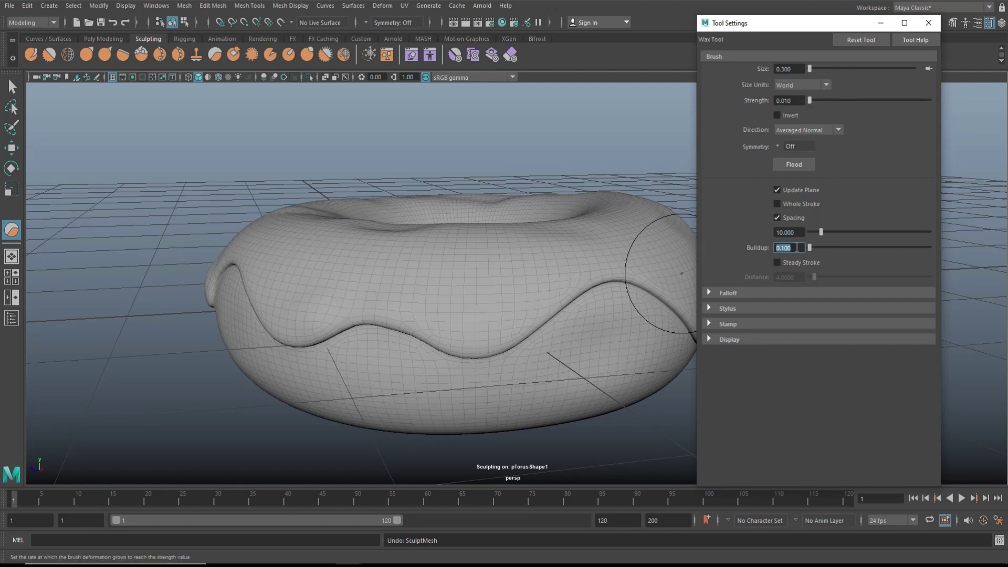
type("0.0")
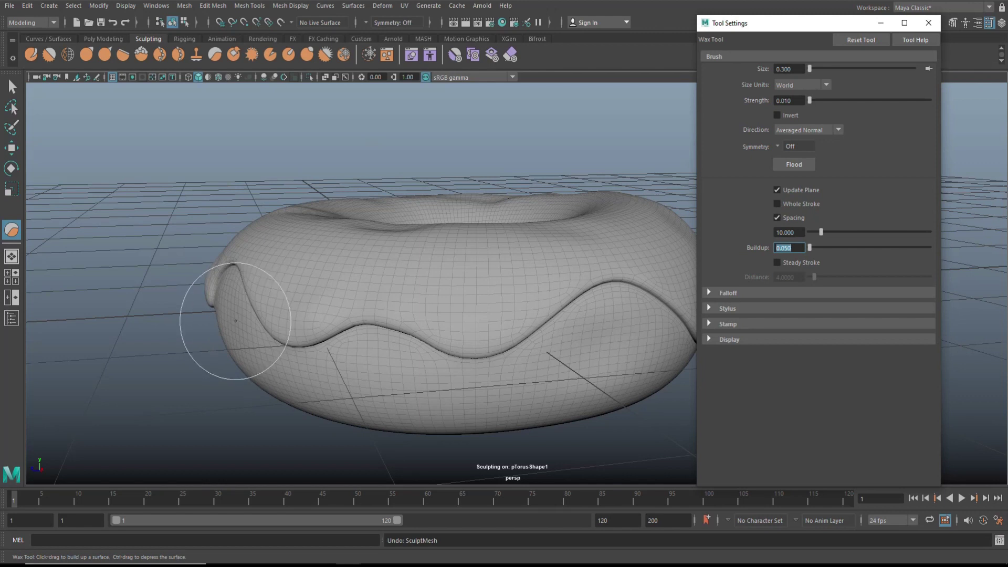
left_click_drag(232, 326, 239, 323)
key("ctrl+z")
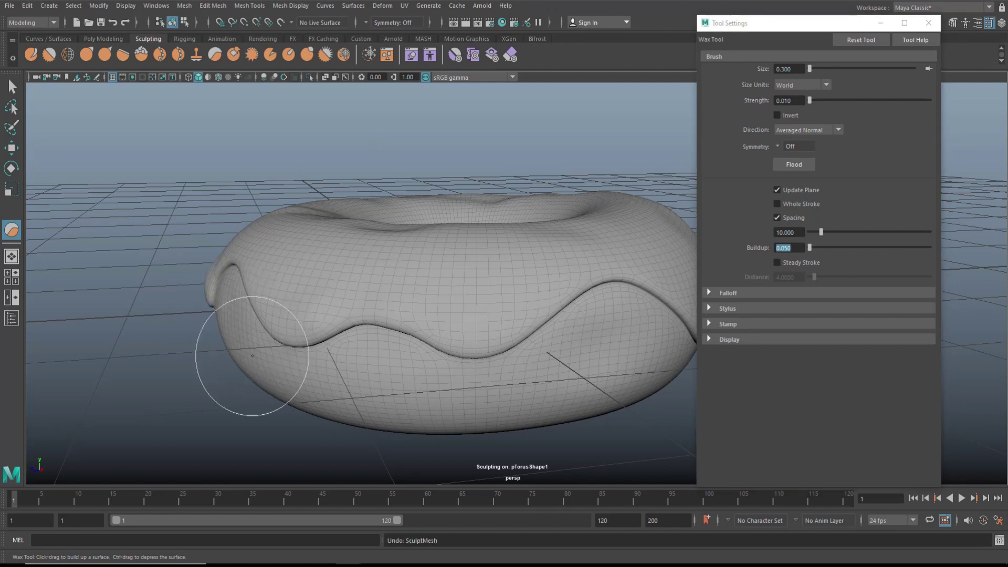
left_click(804, 70)
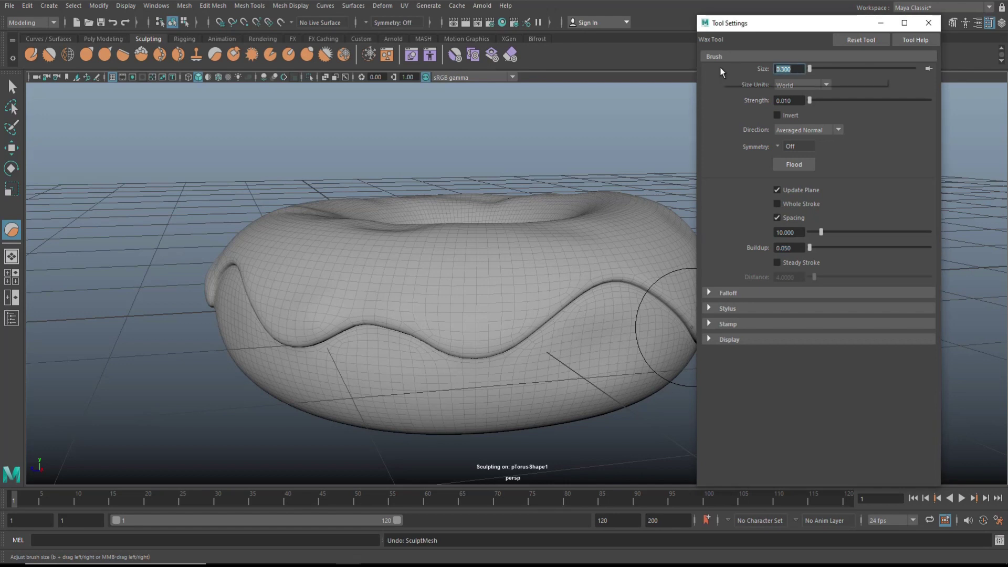
left_click(802, 247)
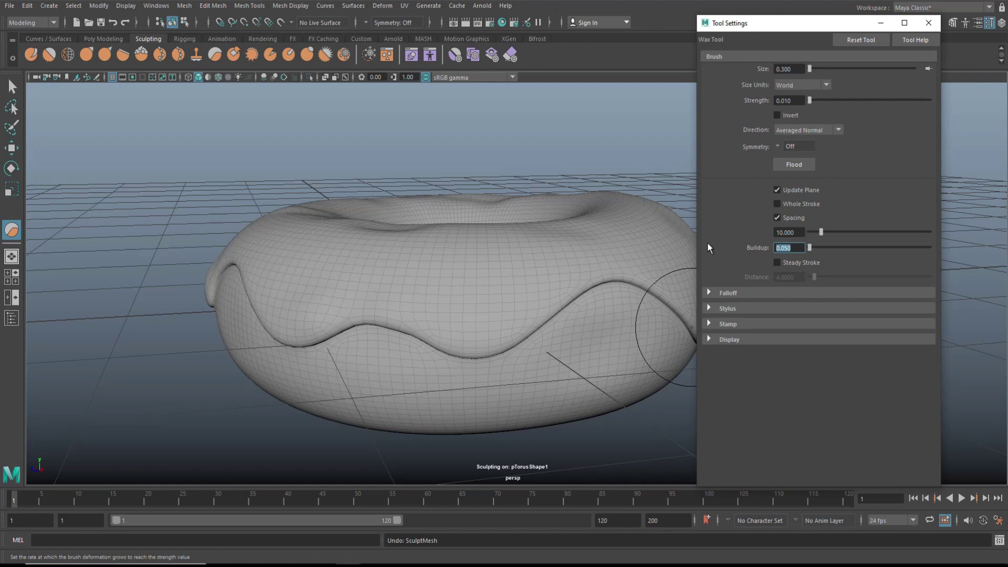
type("0.01")
key("Return")
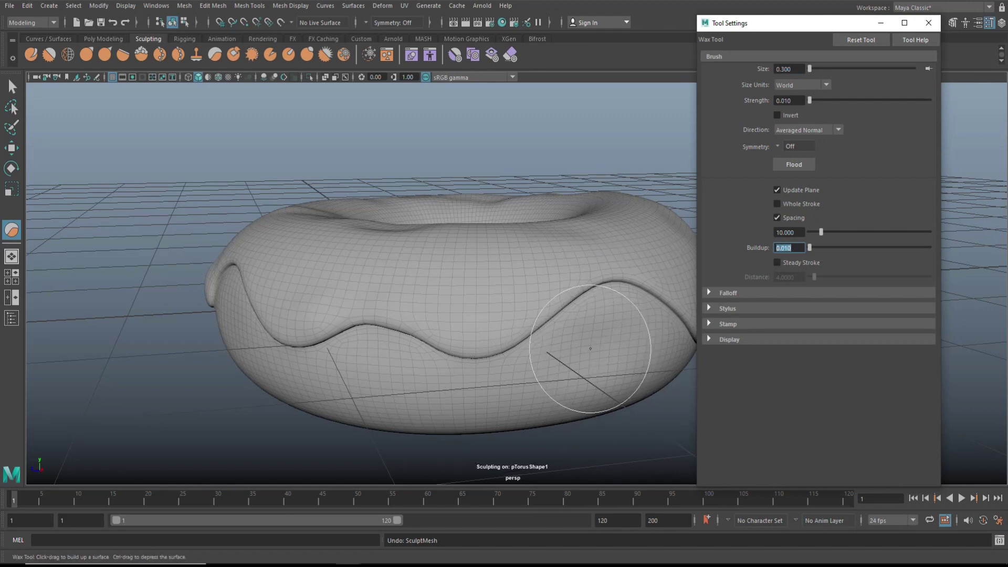
Build up wax on the donut's right side, then frame a low, frontal side view
mouse_move(605, 344)
left_mouse_down()
mouse_move(607, 326)
mouse_move(619, 361)
mouse_move(602, 402)
mouse_move(315, 394)
left_mouse_up()
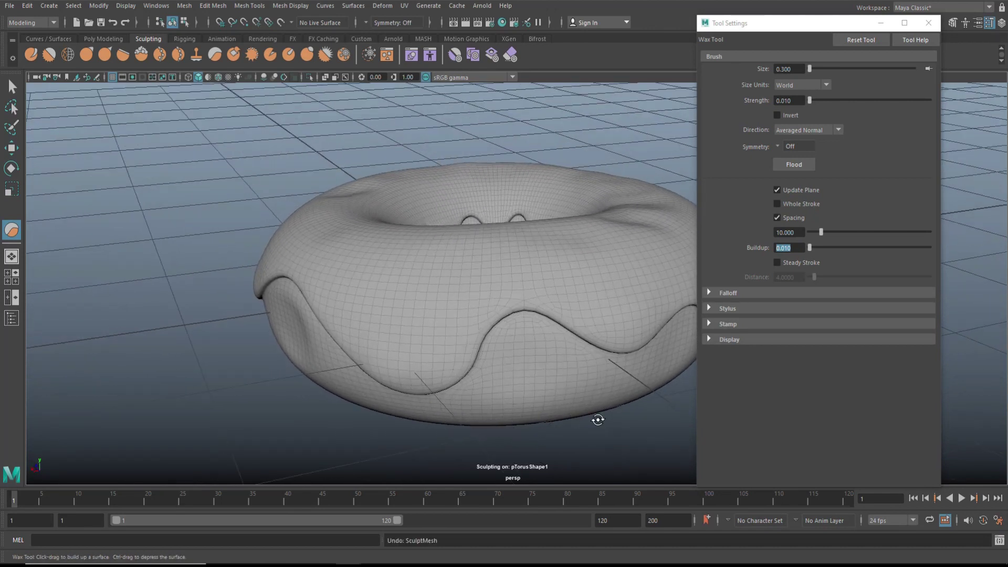
left_click_drag(597, 419, 520, 415, "alt")
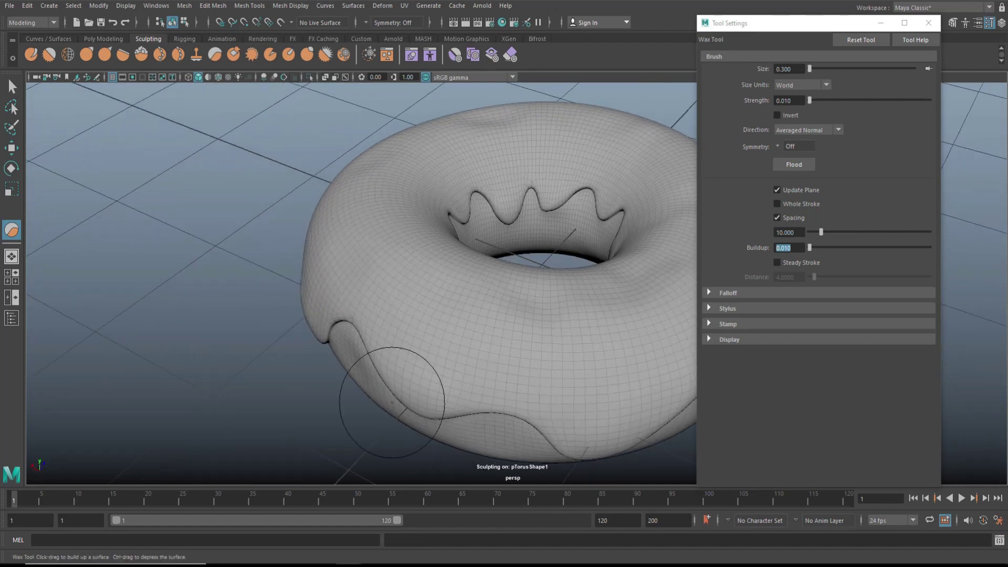
mouse_move(340, 399)
left_mouse_down("alt")
mouse_move(344, 362)
mouse_move(367, 356)
mouse_move(416, 367)
mouse_move(450, 361)
mouse_move(541, 396)
mouse_move(520, 370)
left_mouse_up("alt")
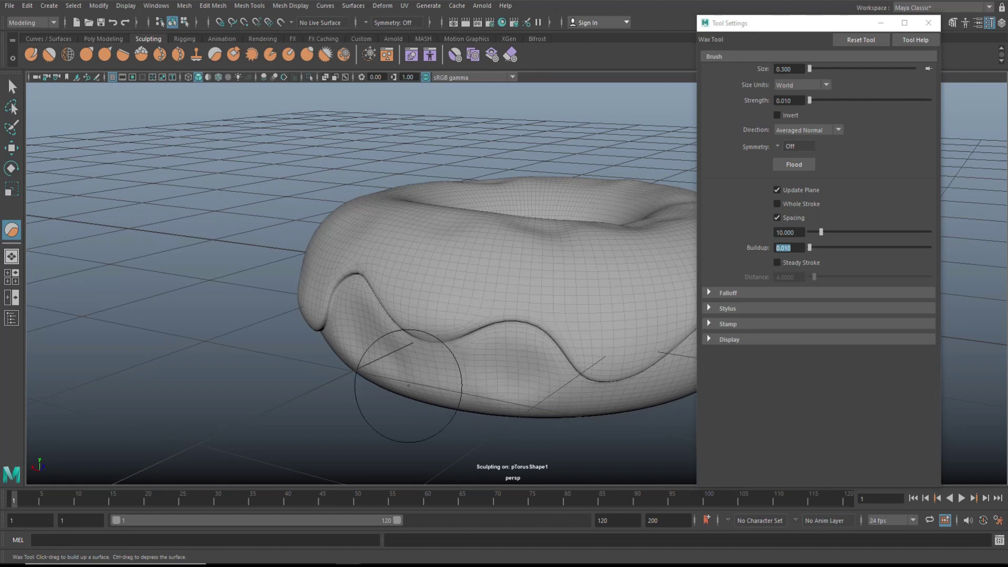
left_click_drag(385, 379, 309, 360, "alt")
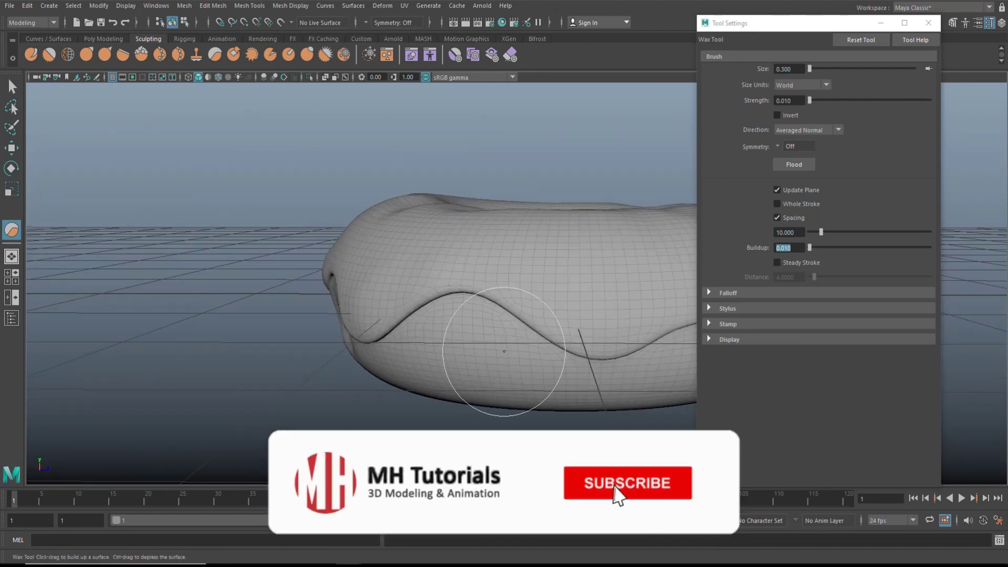
middle_click_drag(386, 341, 281, 341, "alt")
mouse_move(281, 340)
left_mouse_down("alt")
mouse_move(166, 310)
mouse_move(268, 310)
left_mouse_up("alt")
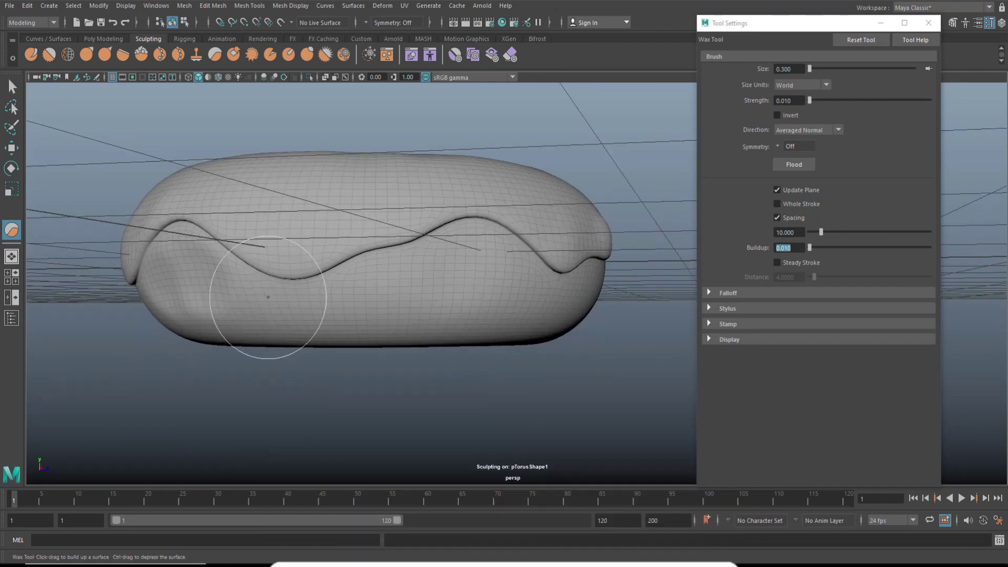
Raise several subtle wax bulges along the lower dough below the icing wave
left_click_drag(349, 311, 483, 290)
left_click_drag(582, 377, 525, 368, "alt")
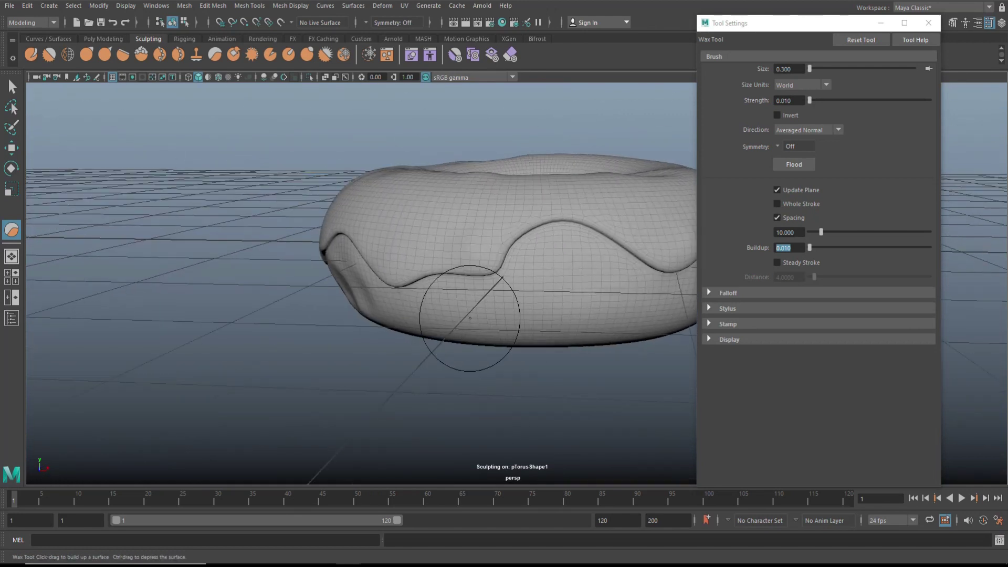
mouse_move(450, 286)
left_mouse_down()
mouse_move(511, 309)
mouse_move(596, 297)
mouse_move(525, 383)
mouse_move(483, 352)
left_mouse_up()
left_click_drag(479, 315, 593, 310)
middle_click_drag(511, 361, 254, 383, "alt")
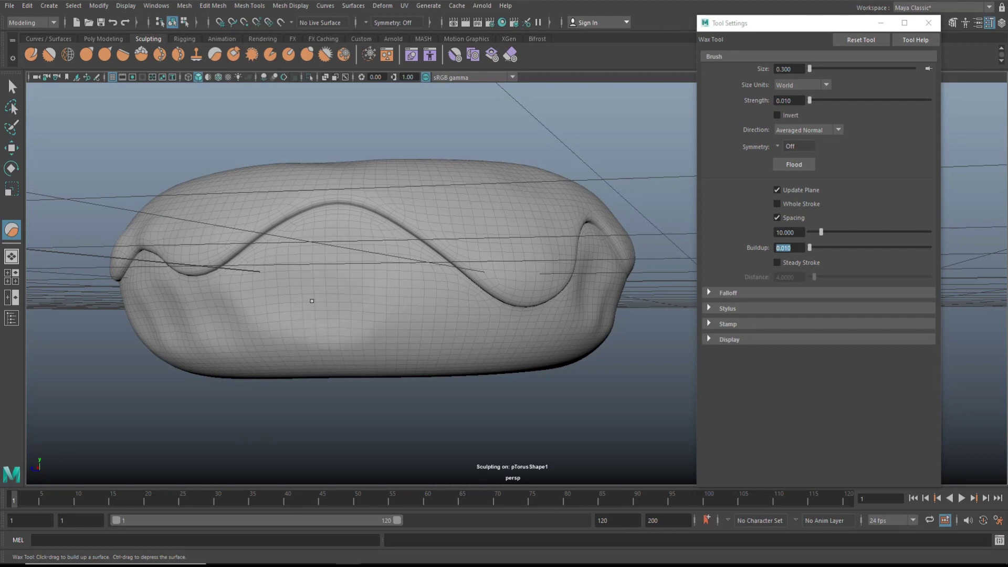
mouse_move(495, 400)
left_mouse_down("alt")
mouse_move(540, 407)
mouse_move(509, 411)
left_mouse_up("alt")
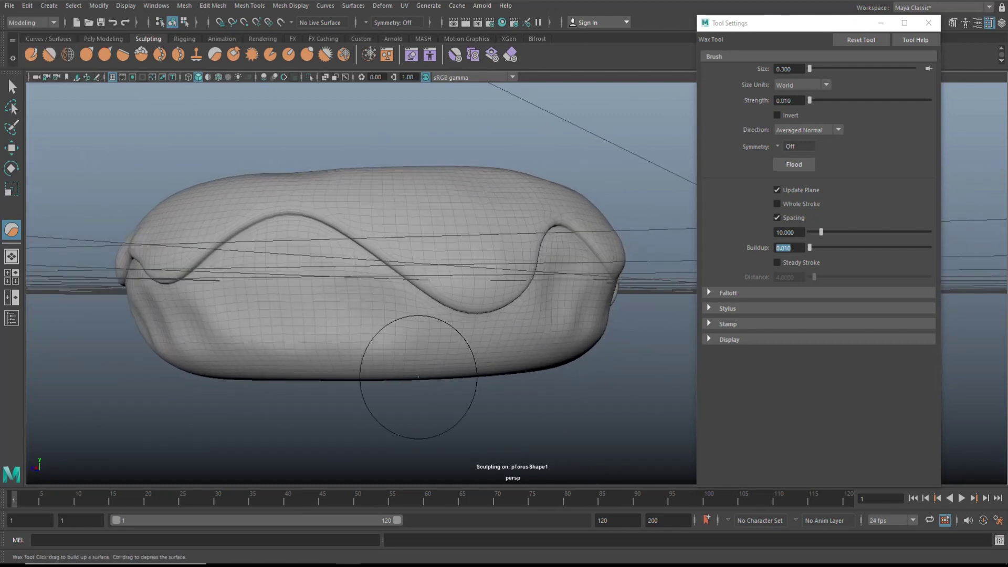
Smooth the wax bumps on the donut's lower surface and orbit around to inspect the other side
mouse_move(416, 363)
left_mouse_down("shift")
mouse_move(394, 327)
mouse_move(307, 305)
left_mouse_up("shift")
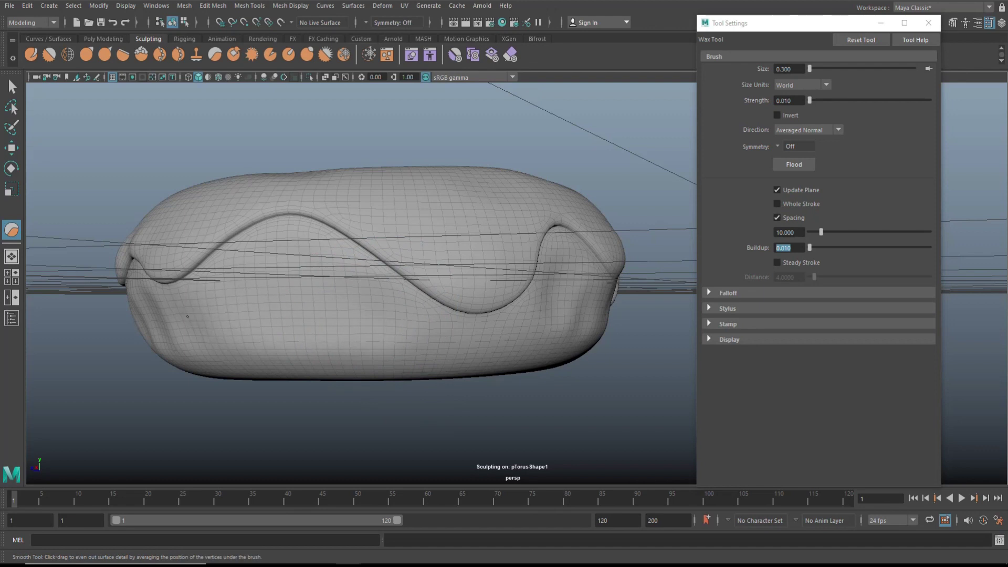
mouse_move(197, 403)
left_mouse_down("alt")
mouse_move(261, 407)
mouse_move(534, 364)
left_mouse_up("alt")
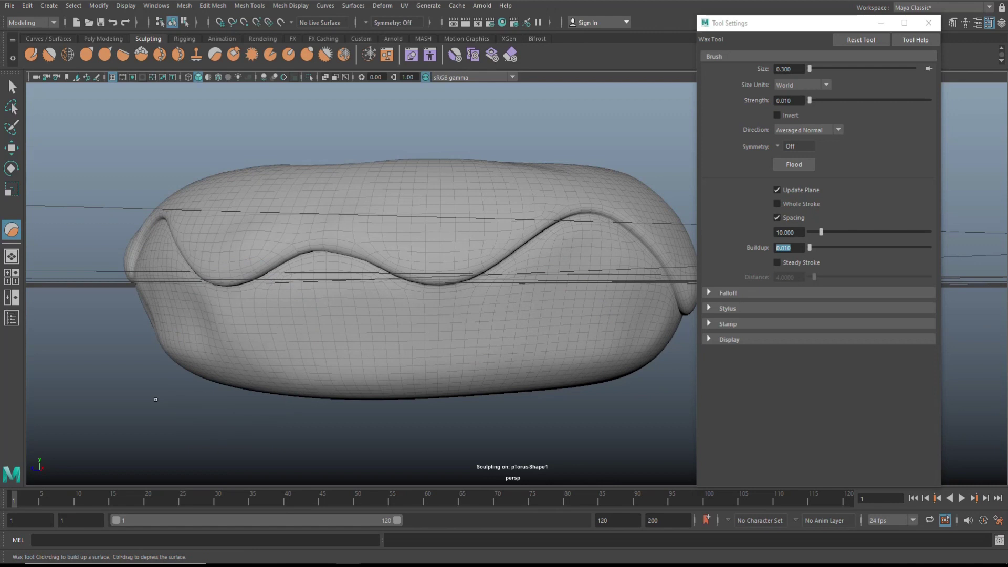
left_click_drag(155, 401, 504, 341, "alt")
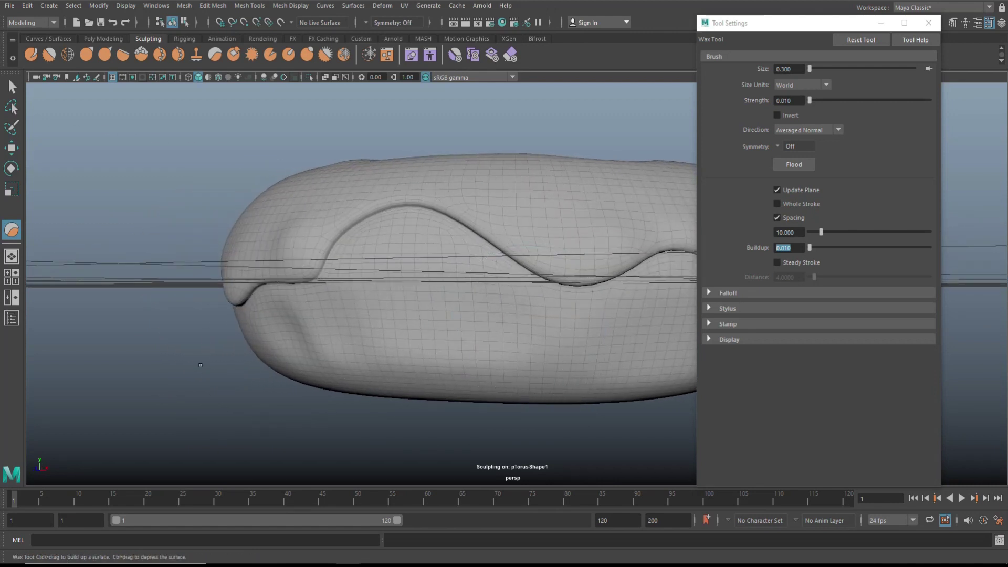
left_click_drag(200, 365, 410, 382, "alt")
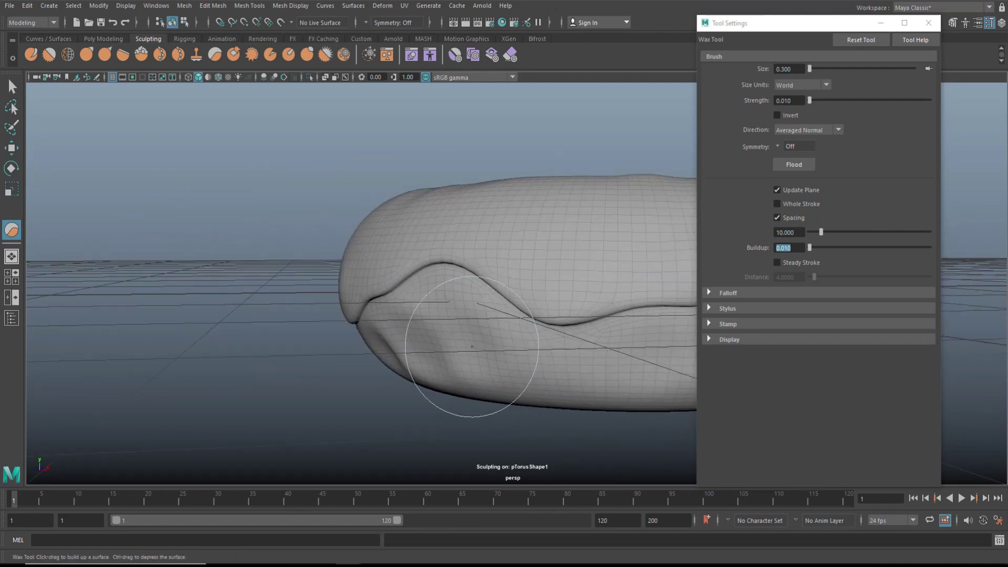
left_click_drag(237, 367, 513, 371, "alt")
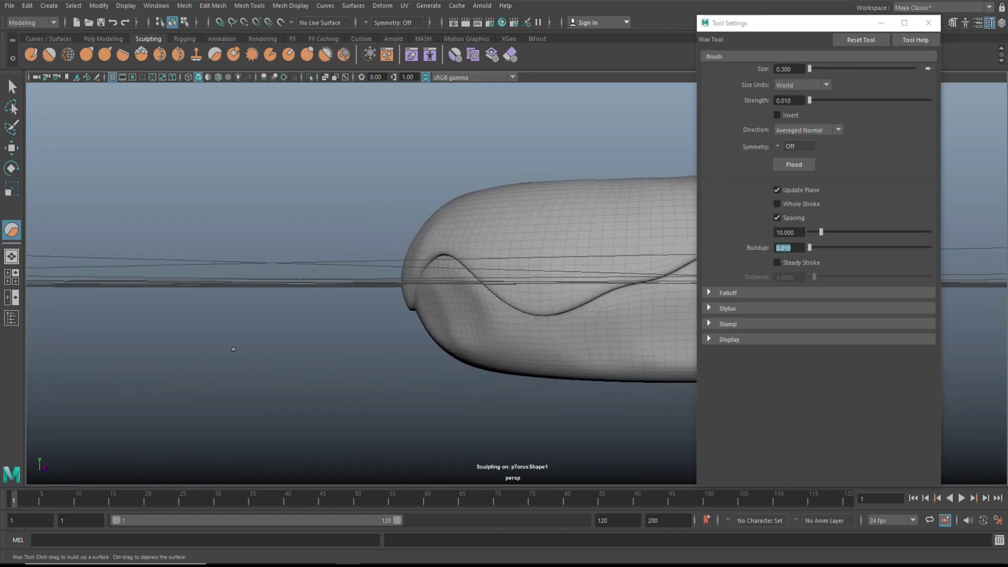
left_click_drag(244, 348, 496, 338, "alt")
middle_click_drag(495, 338, 323, 355, "alt")
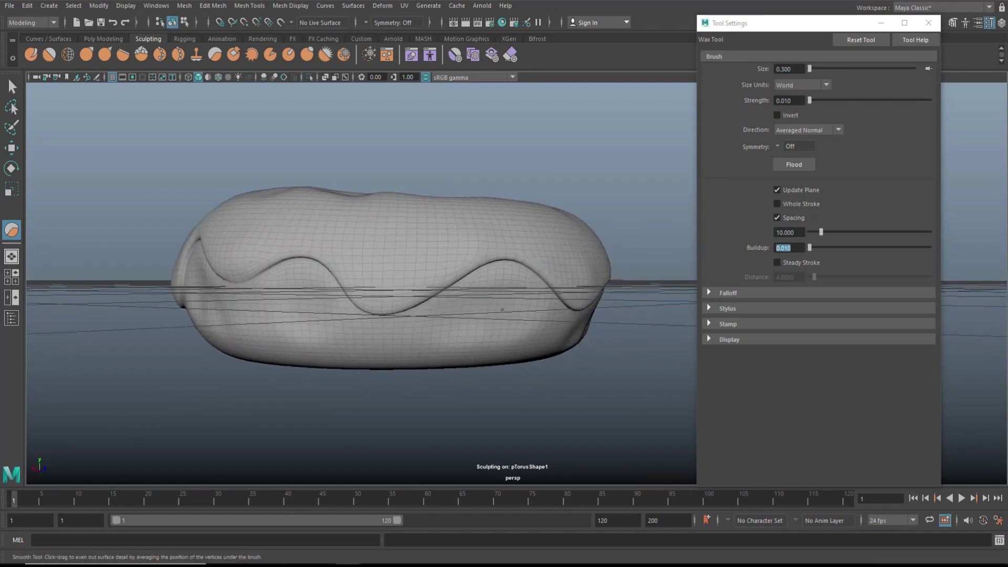
Smooth the lower dough further with Shift held, checking from closer and higher angles
key("shift")
right_click_drag(208, 365, 376, 376, "alt")
left_click_drag(307, 376, 304, 405, "alt")
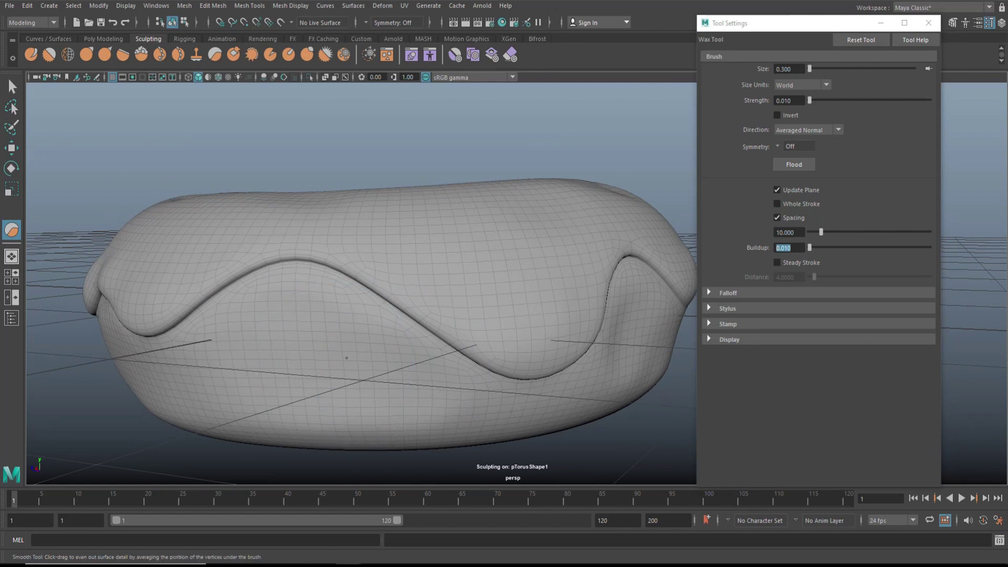
scroll(365, 364, "down", 6)
left_click_drag(473, 383, 497, 363, "alt")
scroll(533, 381, "up", 4)
key("shift")
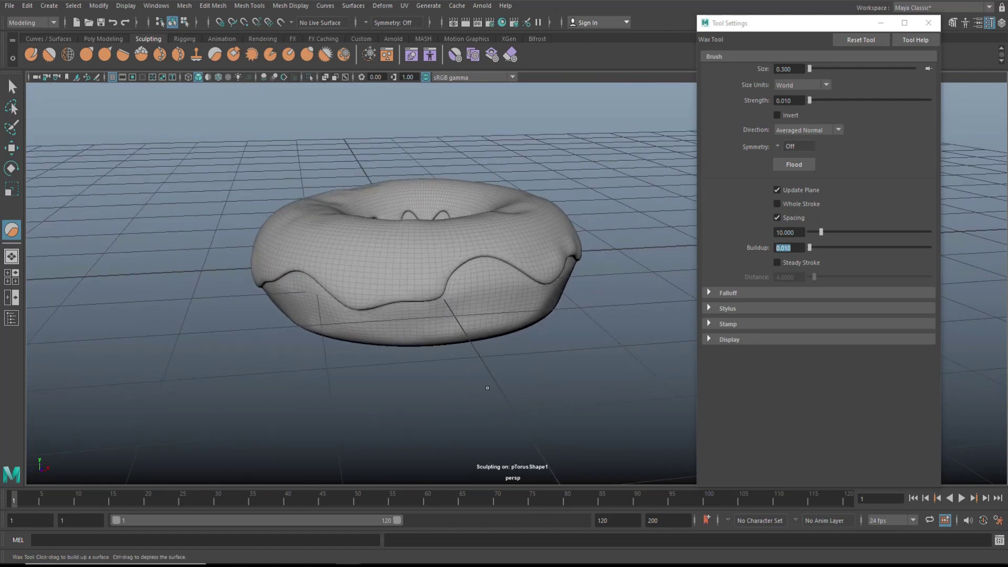
left_click_drag(436, 320, 556, 380, "alt")
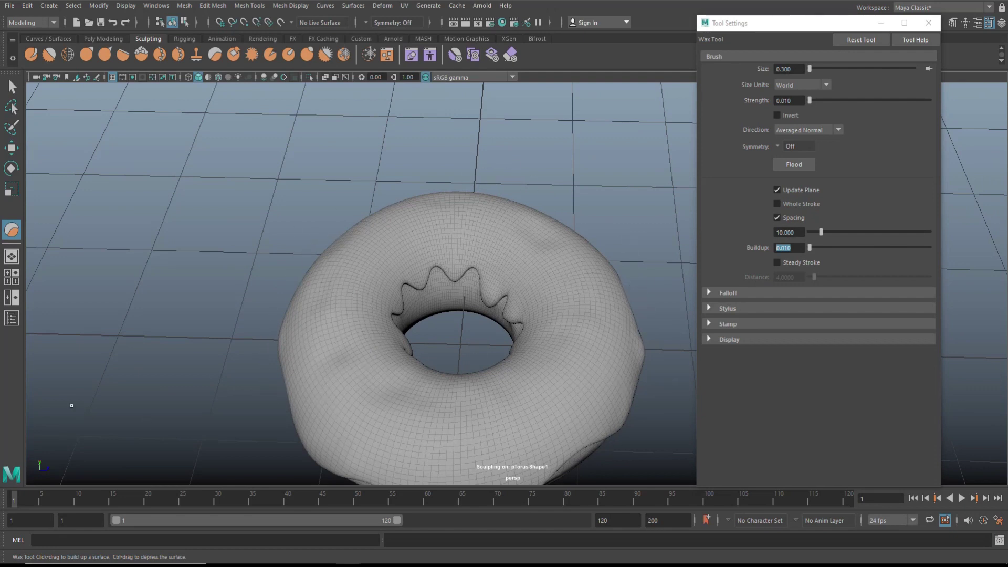
left_click_drag(67, 387, 99, 337, "alt")
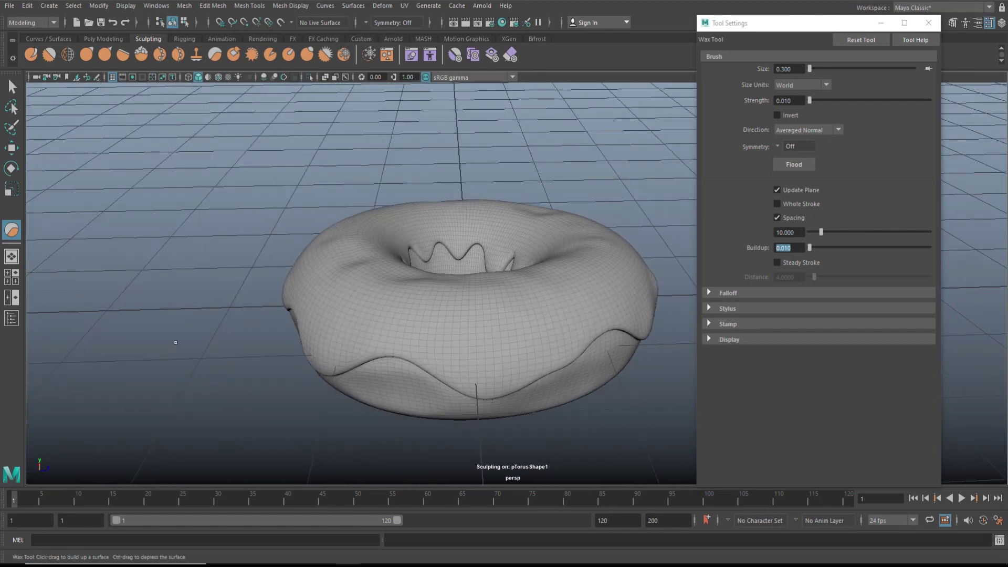